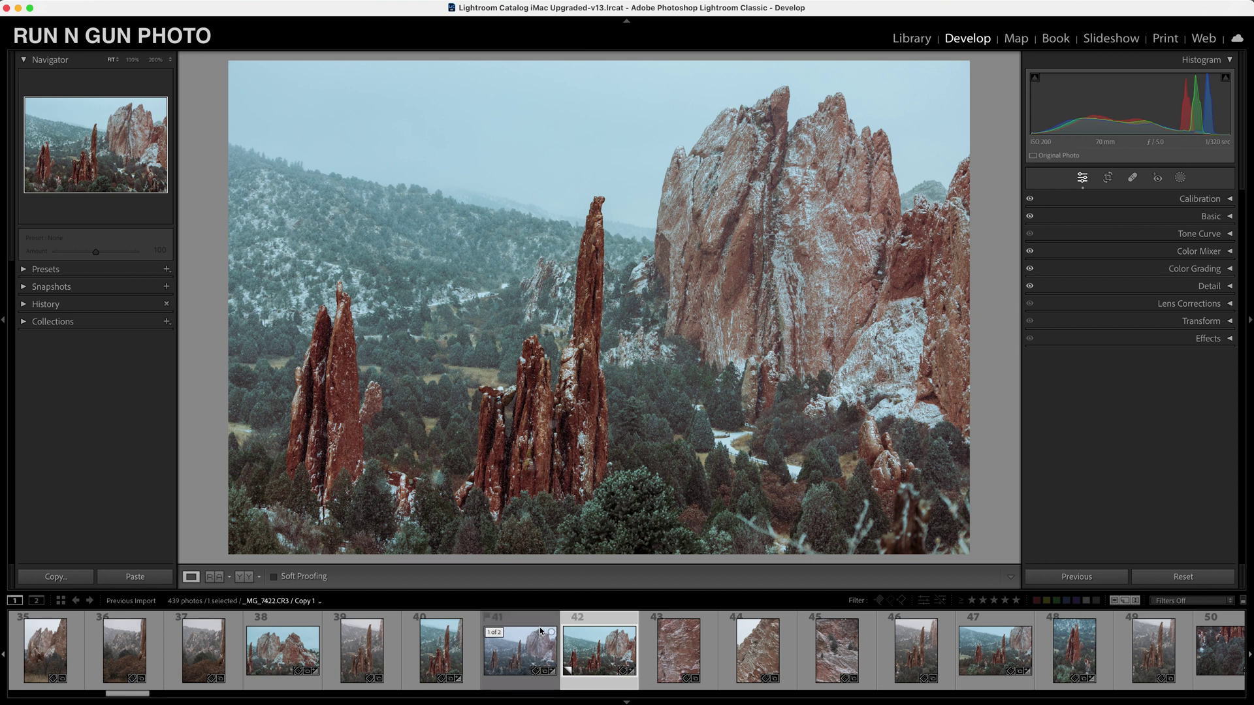
- Select the unedited original of _MG_7422.CR3 and examine its rock formations, trees and sky at 100%
{"action": "left_click", "coordinate": [523, 646]}
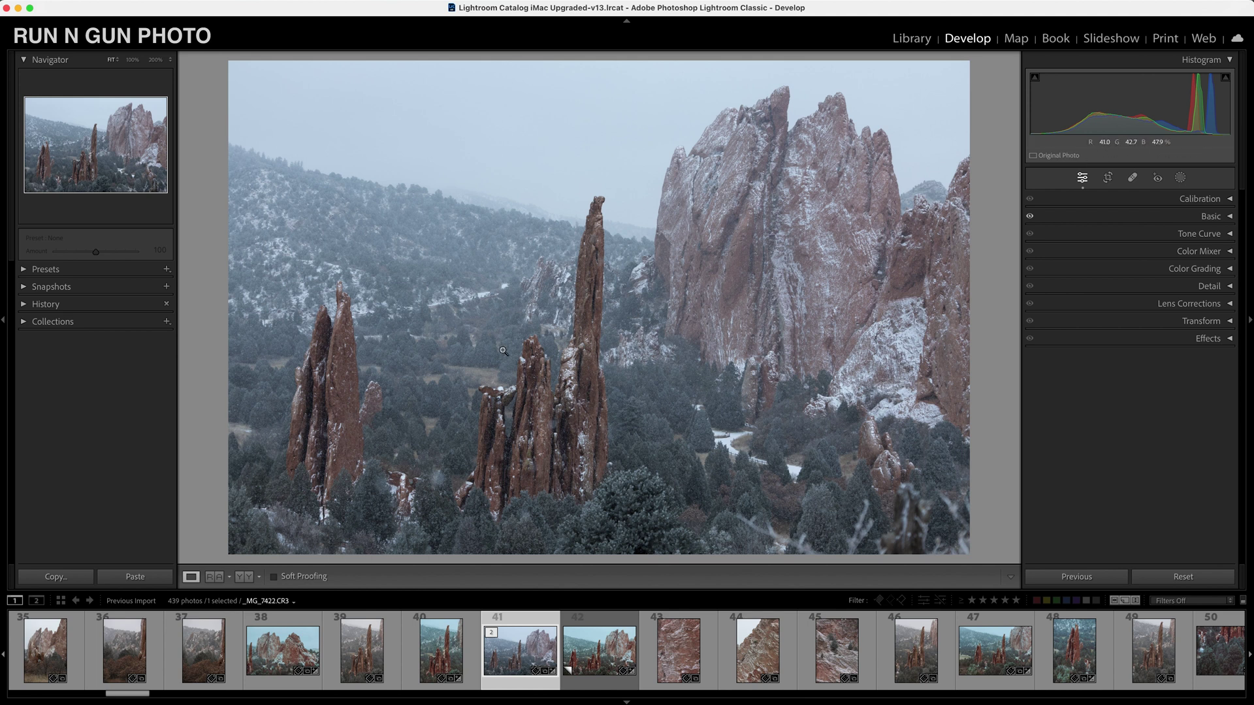
{"action": "left_click", "coordinate": [581, 427]}
{"action": "left_click", "coordinate": [732, 209]}
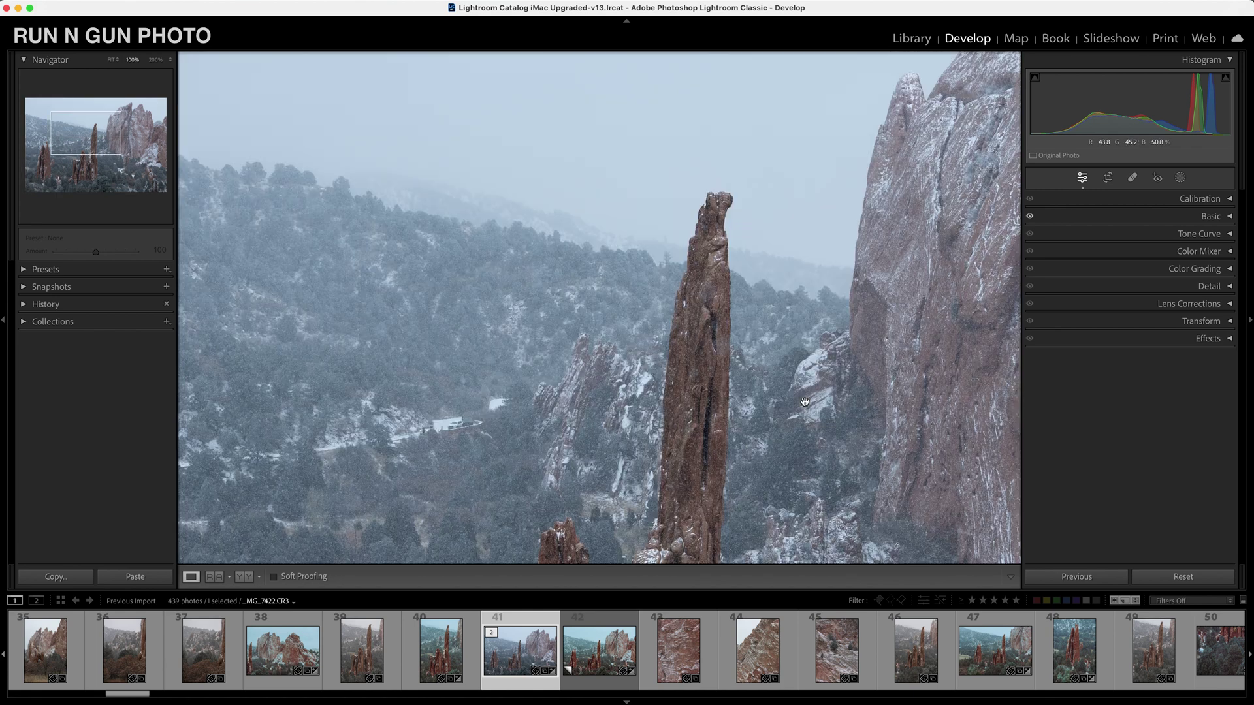
{"action": "left_click", "coordinate": [836, 170]}
{"action": "left_click_drag", "start_coordinate": [837, 171], "coordinate": [859, 131]}
{"action": "left_click", "coordinate": [839, 180]}
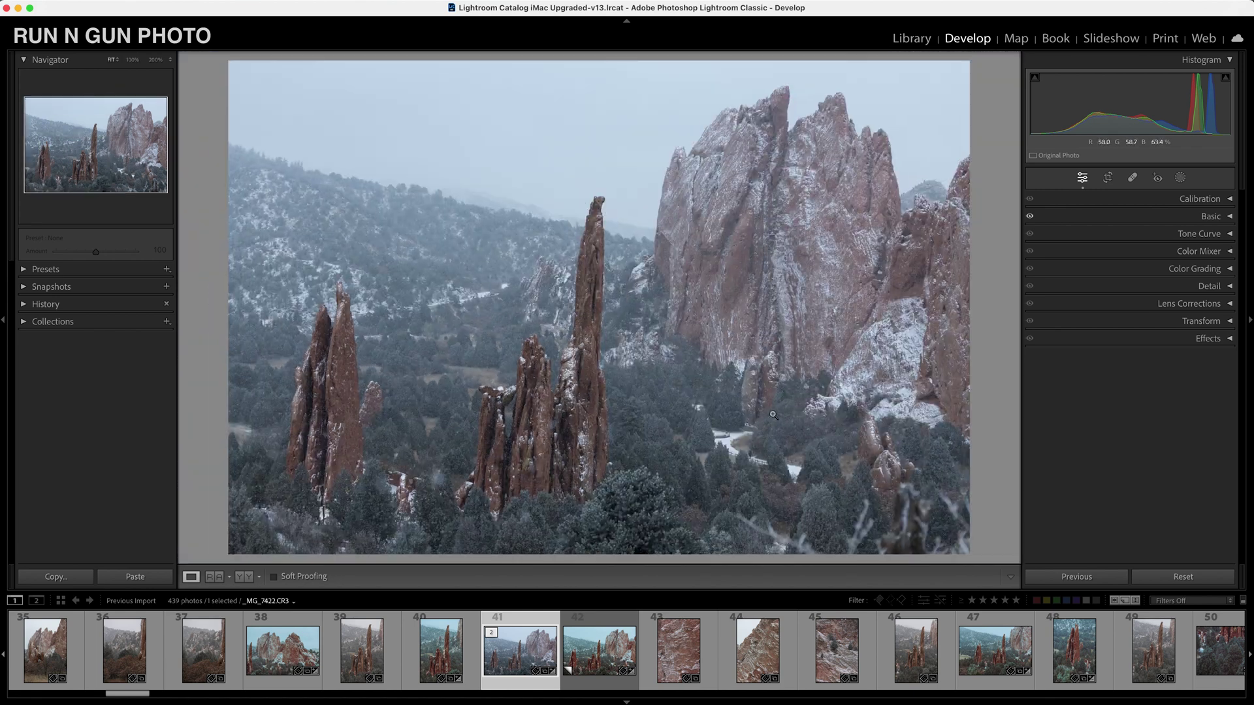
{"action": "left_click", "coordinate": [683, 497]}
{"action": "left_click_drag", "start_coordinate": [643, 518], "coordinate": [777, 279]}
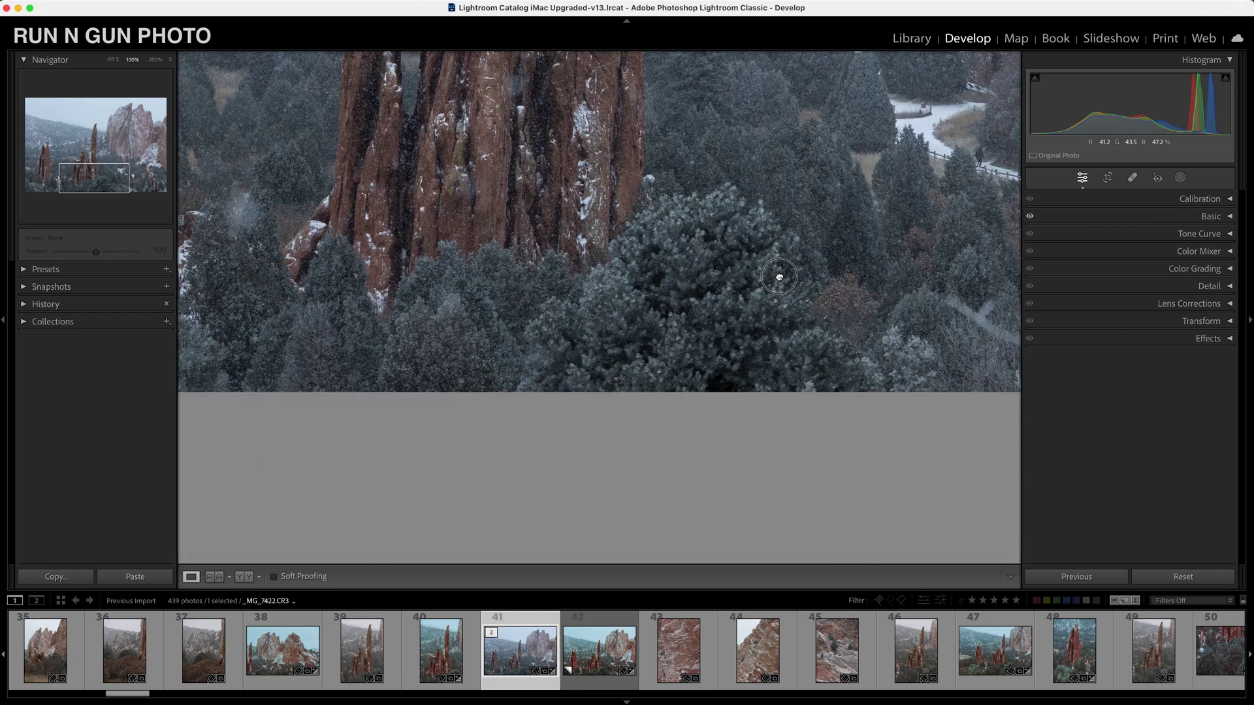
{"action": "left_click_drag", "start_coordinate": [710, 242], "coordinate": [679, 339]}
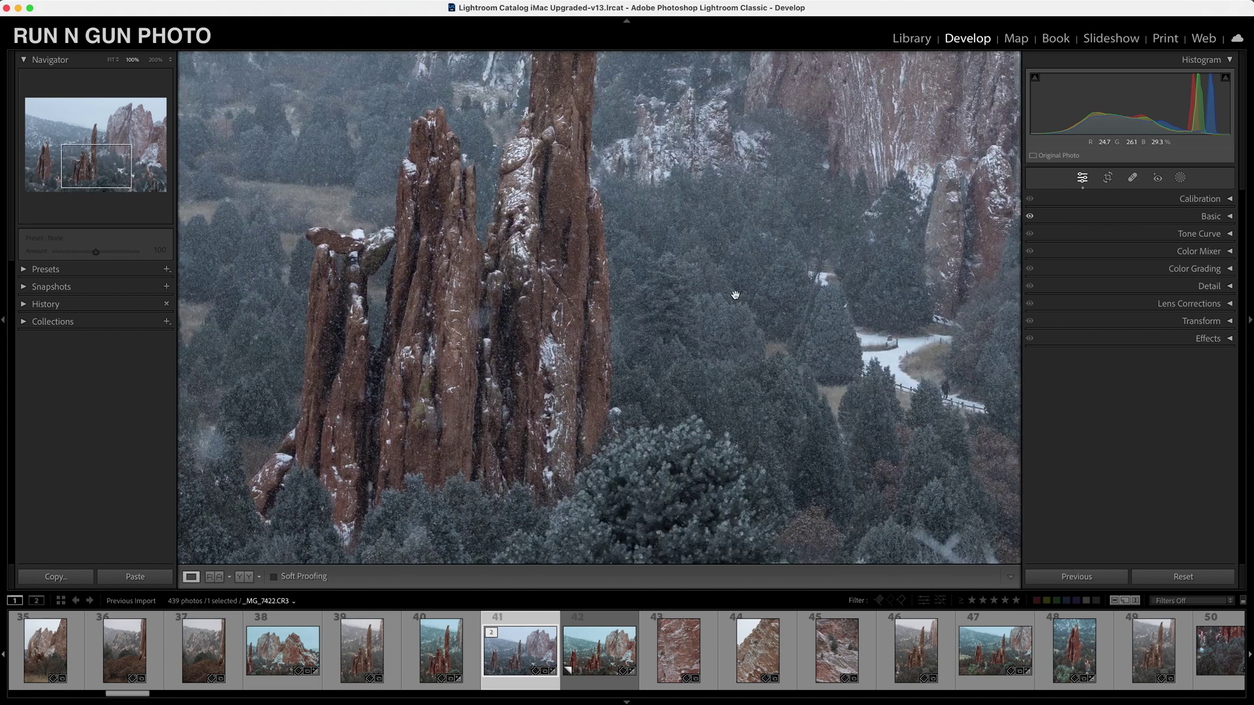
{"action": "scroll", "coordinate": [760, 237], "scroll_direction": "right", "scroll_amount": 10}
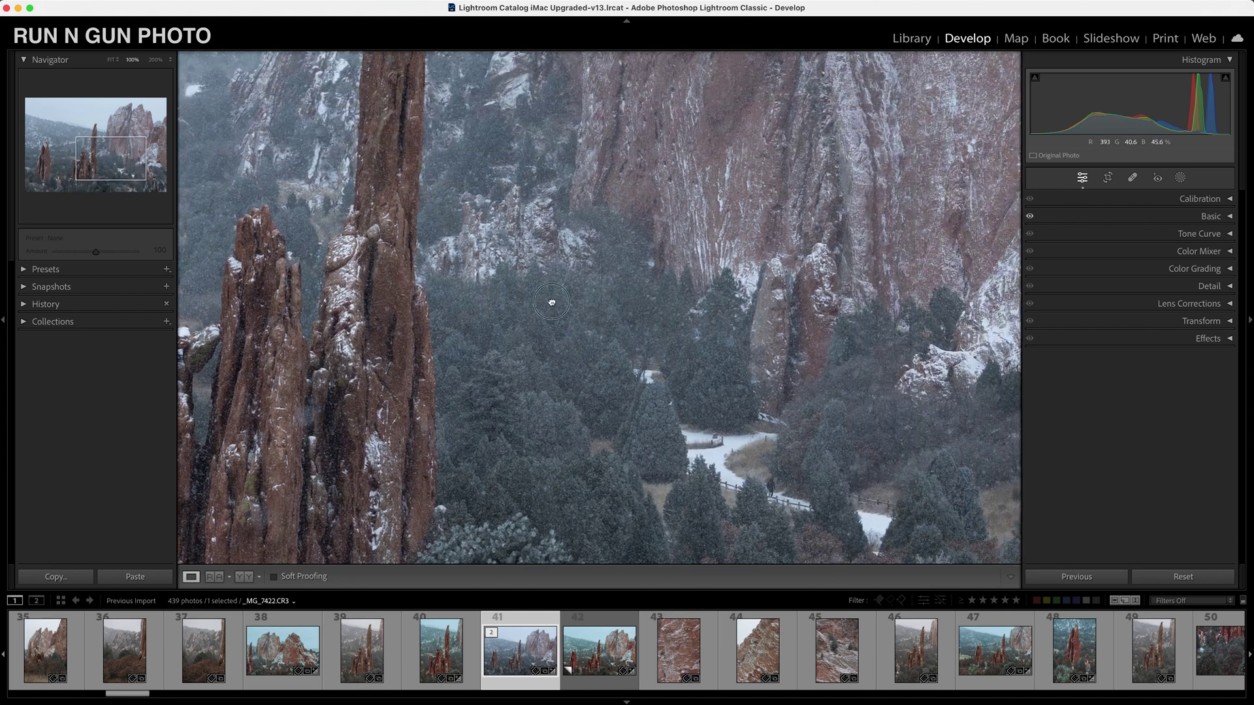
{"action": "scroll", "coordinate": [806, 294], "scroll_direction": "up", "scroll_amount": 15}
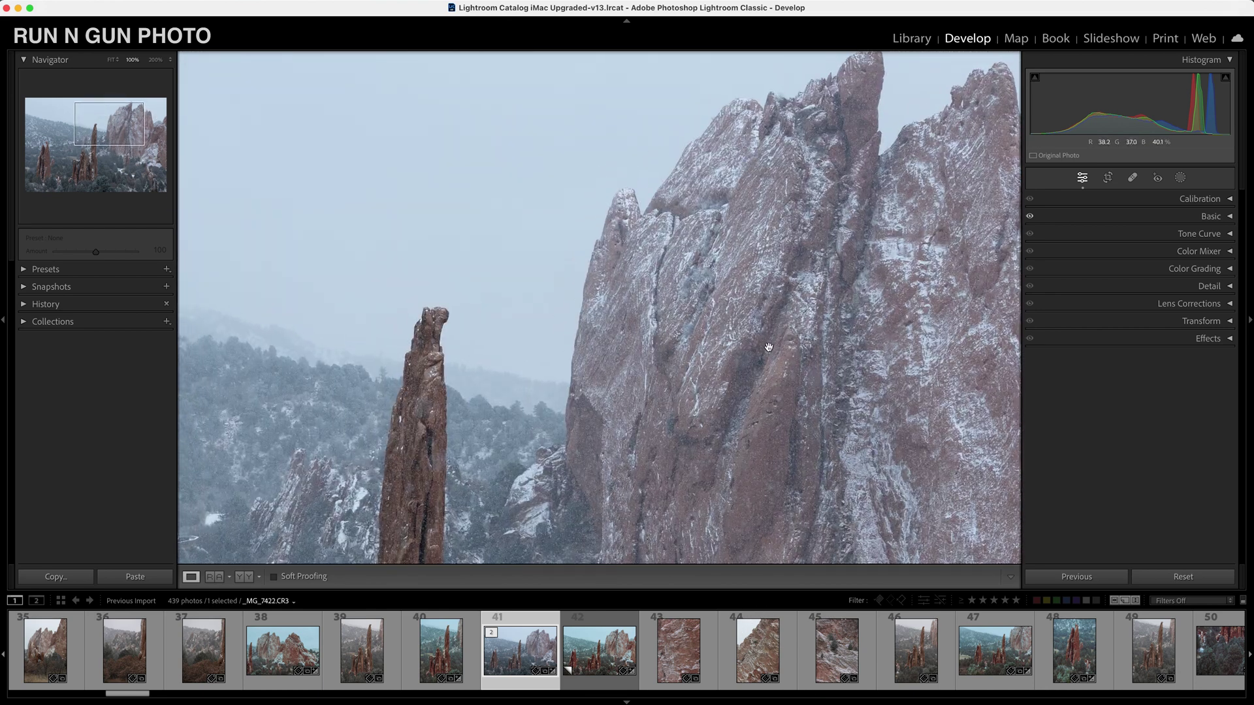
{"action": "left_click", "coordinate": [768, 348]}
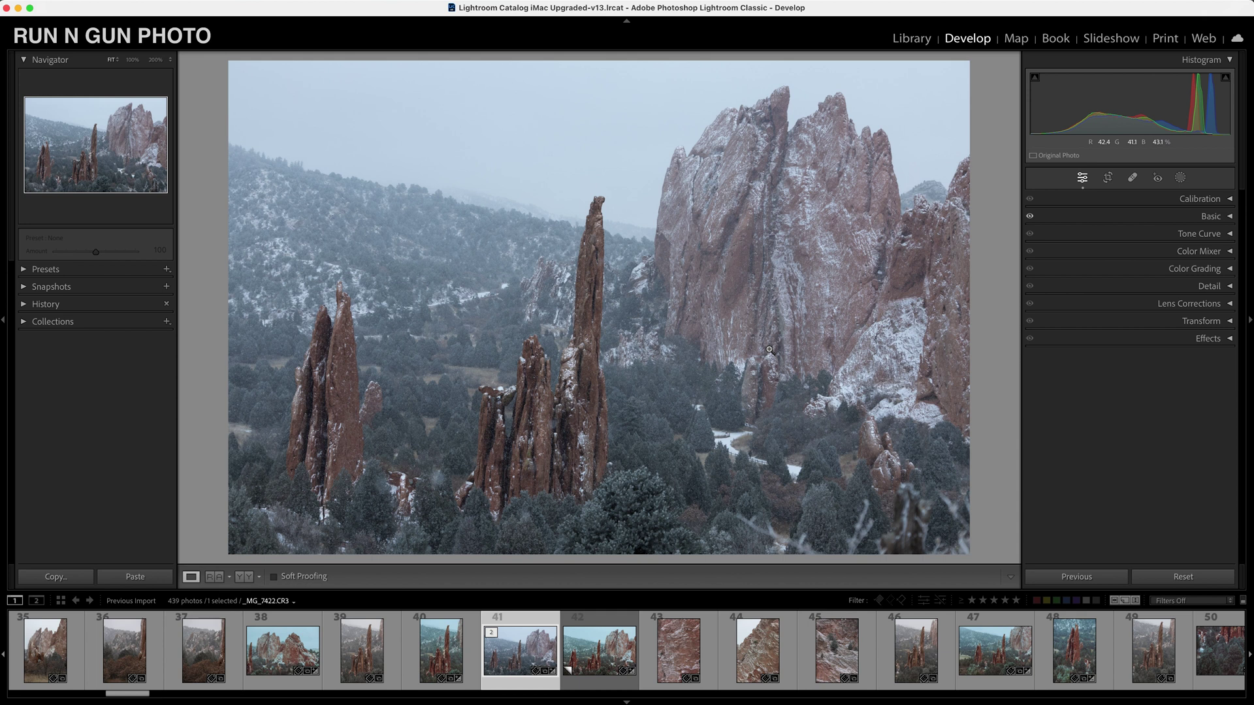
- Apply the Adobe Landscape profile and set the white balance temperature to 5,167, checking the sky up close
{"action": "left_click", "coordinate": [1228, 218]}
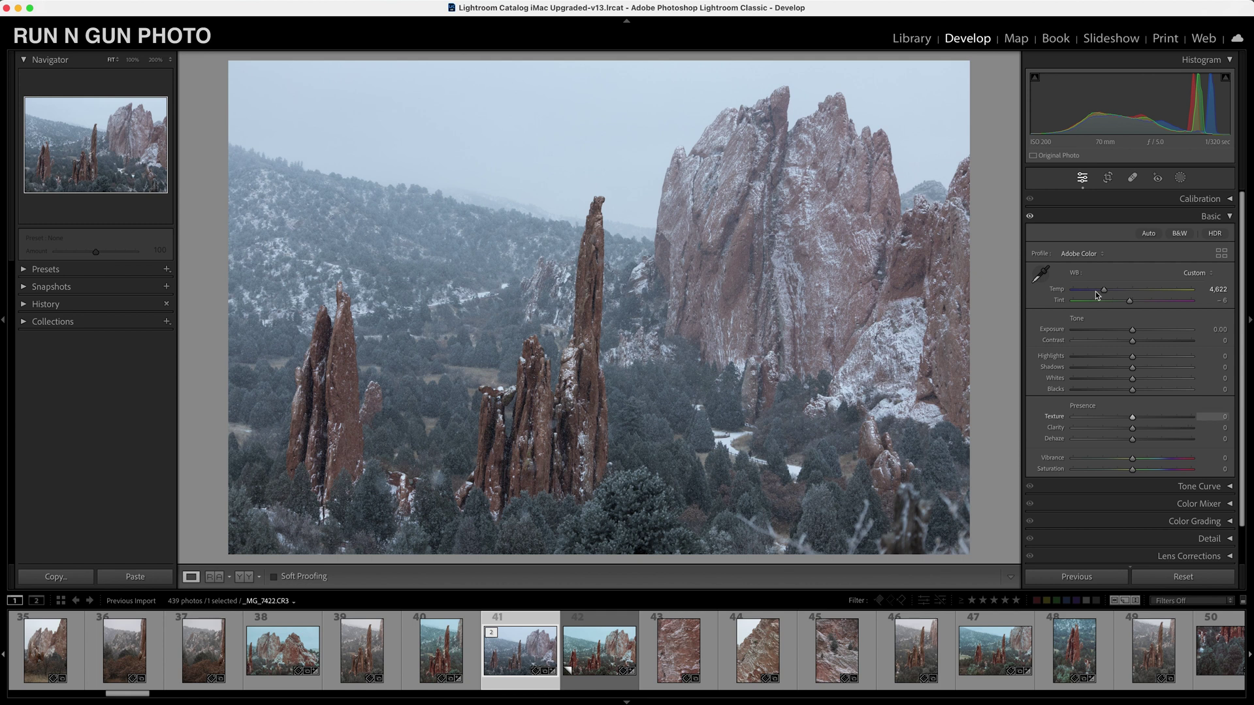
{"action": "left_click", "coordinate": [1100, 254]}
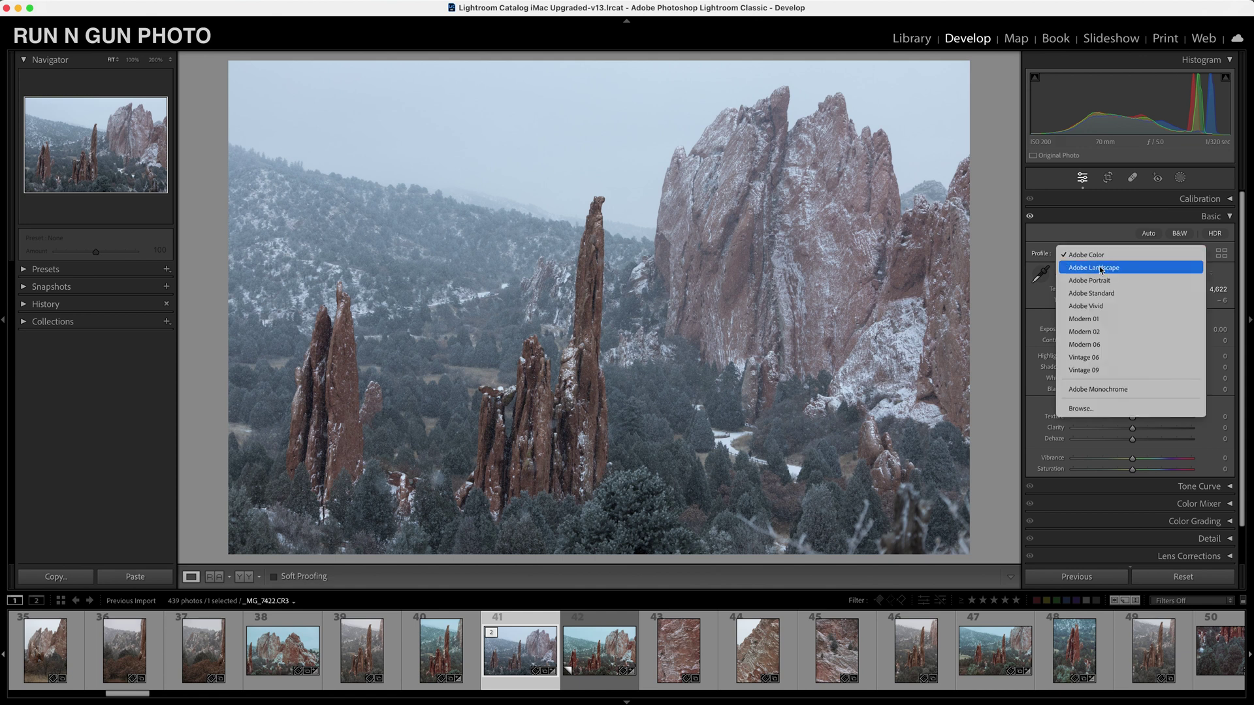
{"action": "left_click", "coordinate": [1101, 268]}
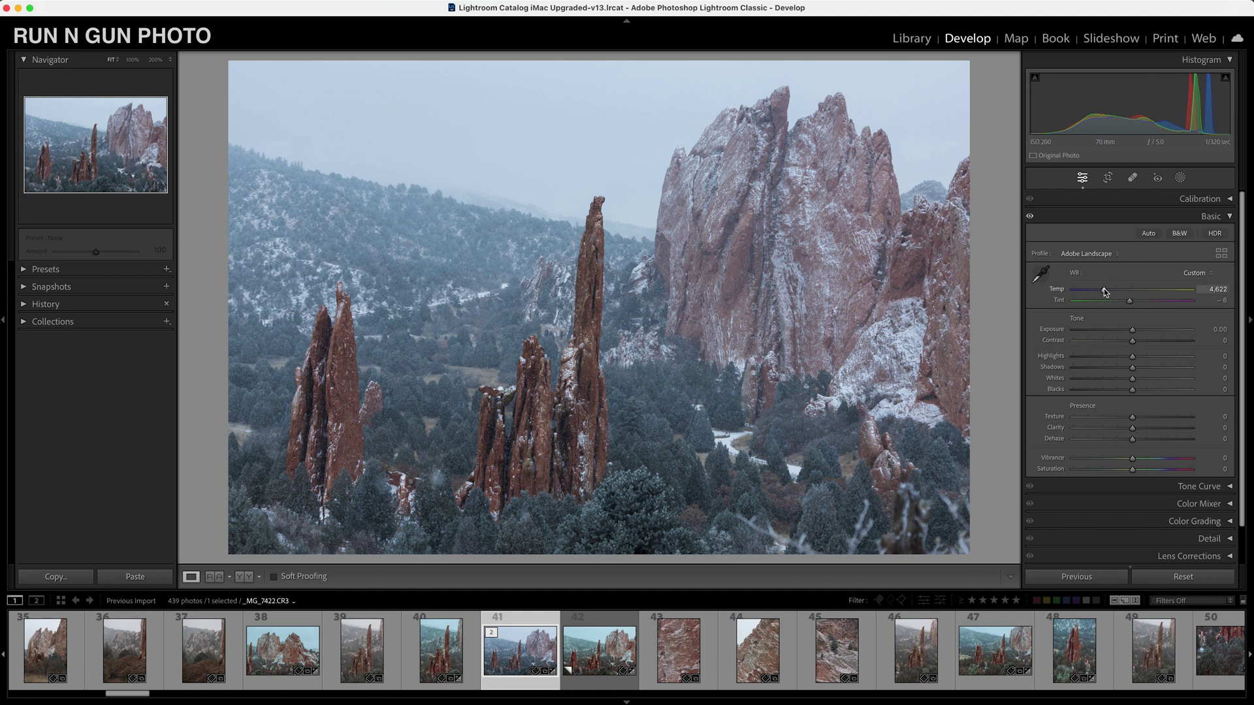
{"action": "left_click_drag", "start_coordinate": [1103, 293], "coordinate": [1108, 296]}
{"action": "left_click_drag", "start_coordinate": [1106, 292], "coordinate": [1110, 293]}
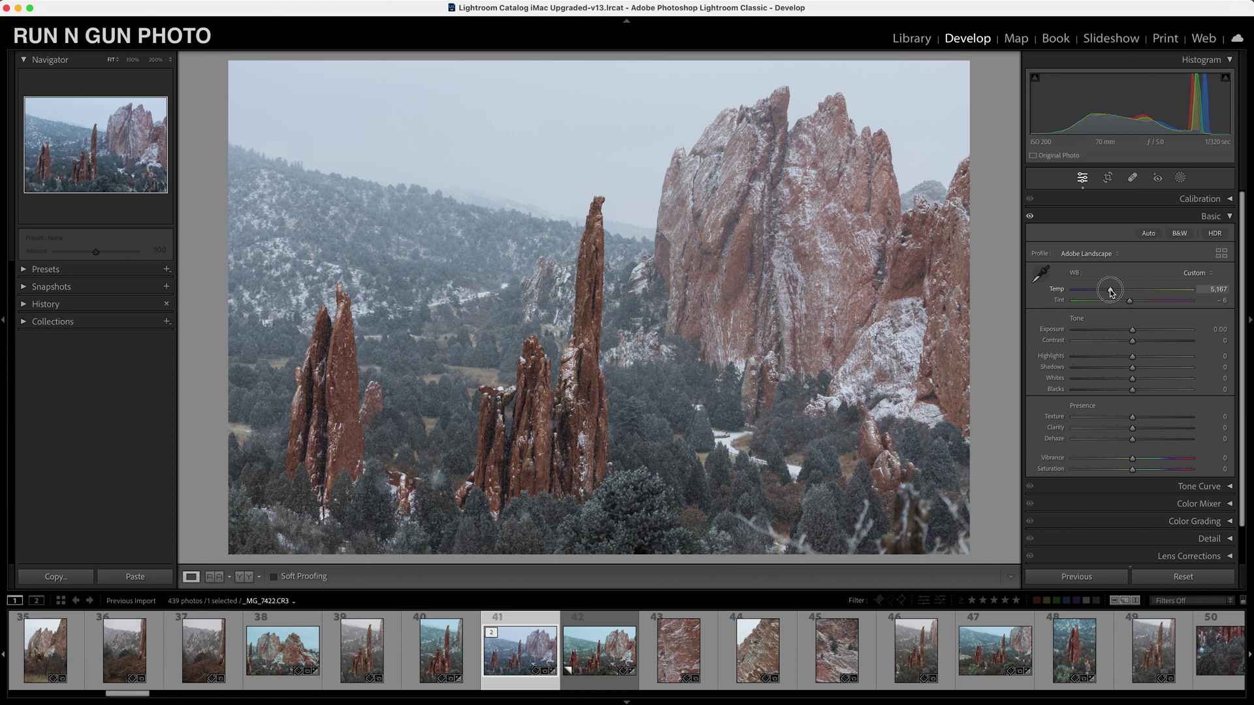
{"action": "left_click_drag", "start_coordinate": [1110, 292], "coordinate": [1110, 292]}
{"action": "left_click", "coordinate": [363, 115]}
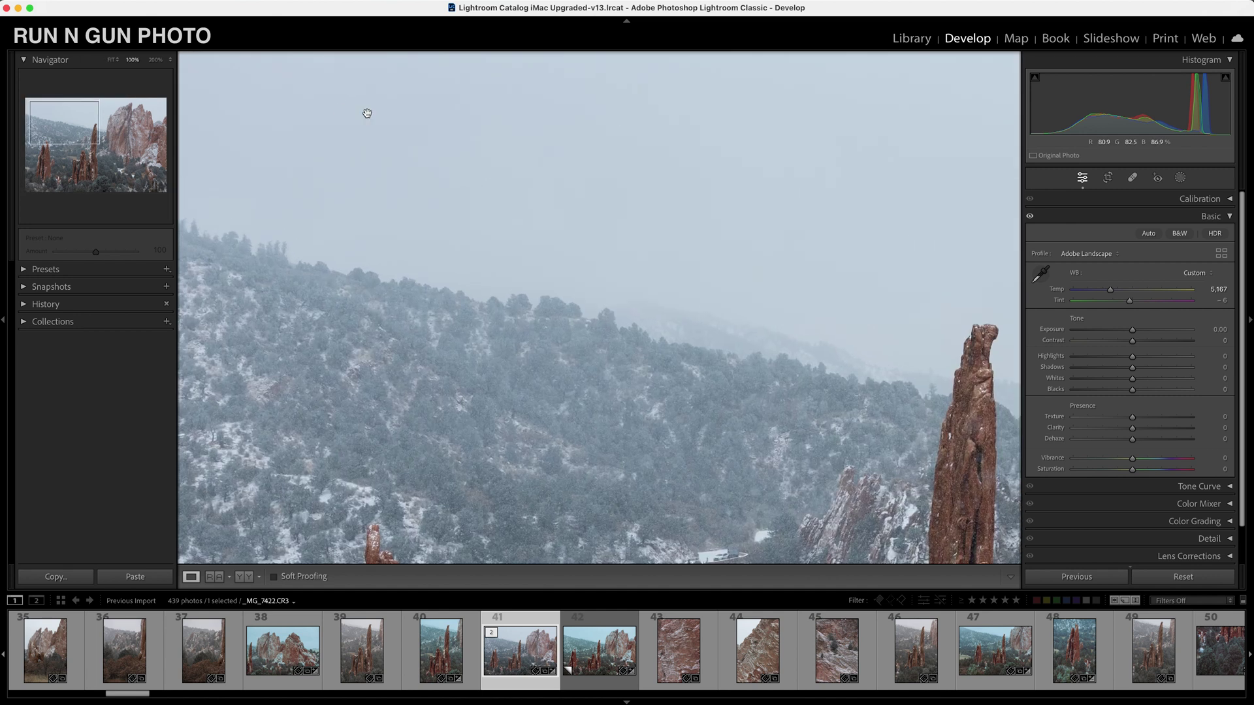
{"action": "scroll", "coordinate": [654, 279], "scroll_direction": "up", "scroll_amount": 5}
{"action": "left_click", "coordinate": [790, 341]}
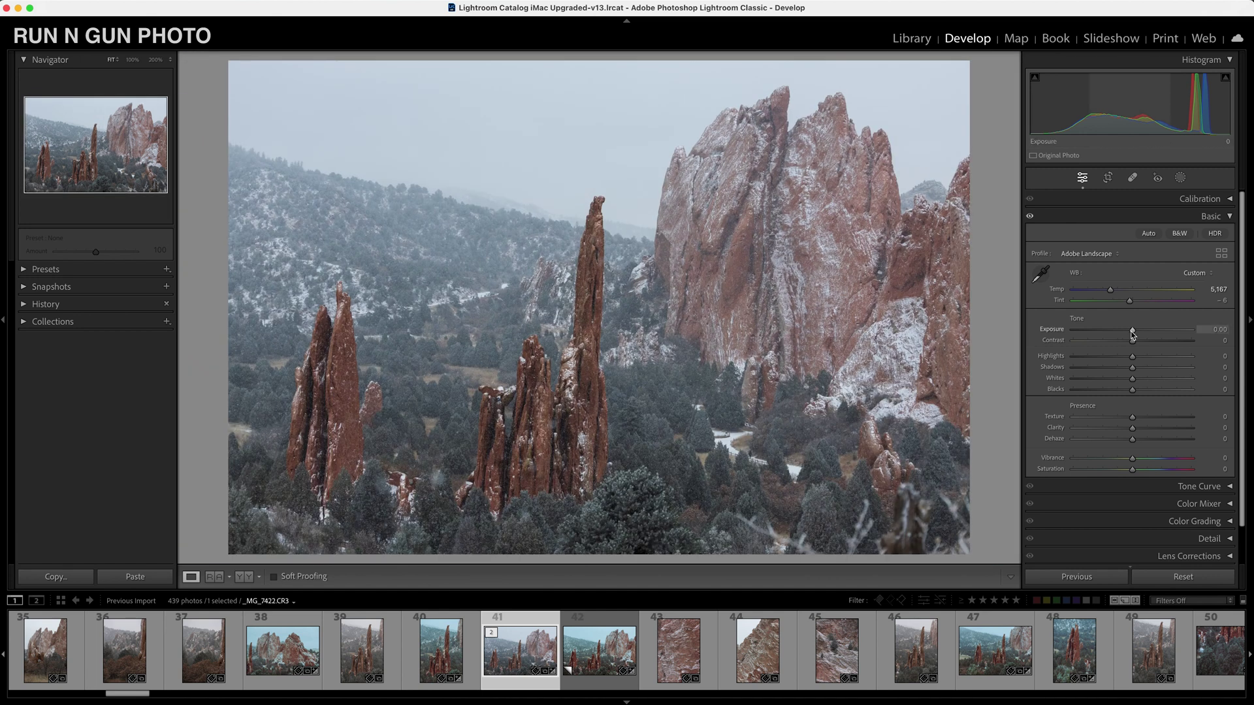
- Set the exposure to −0.20 and compare the photo with its edited virtual copy
{"action": "left_click_drag", "start_coordinate": [1131, 333], "coordinate": [1130, 333]}
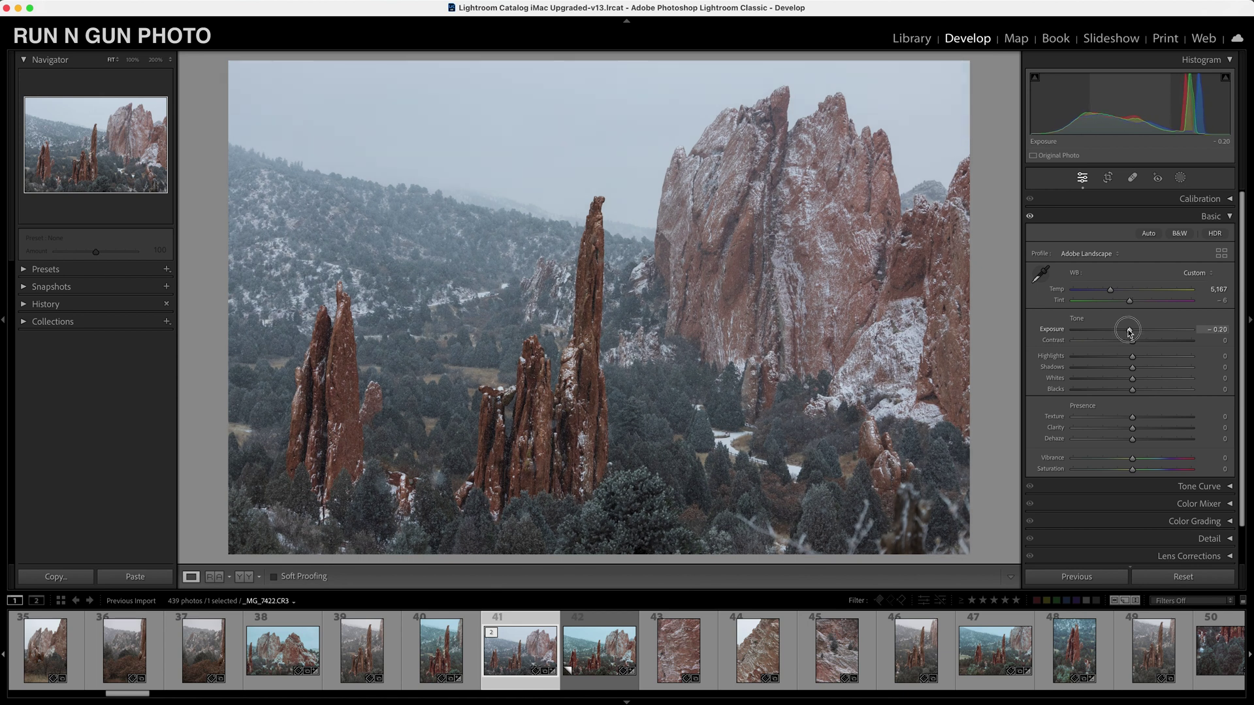
{"action": "left_click", "coordinate": [595, 661]}
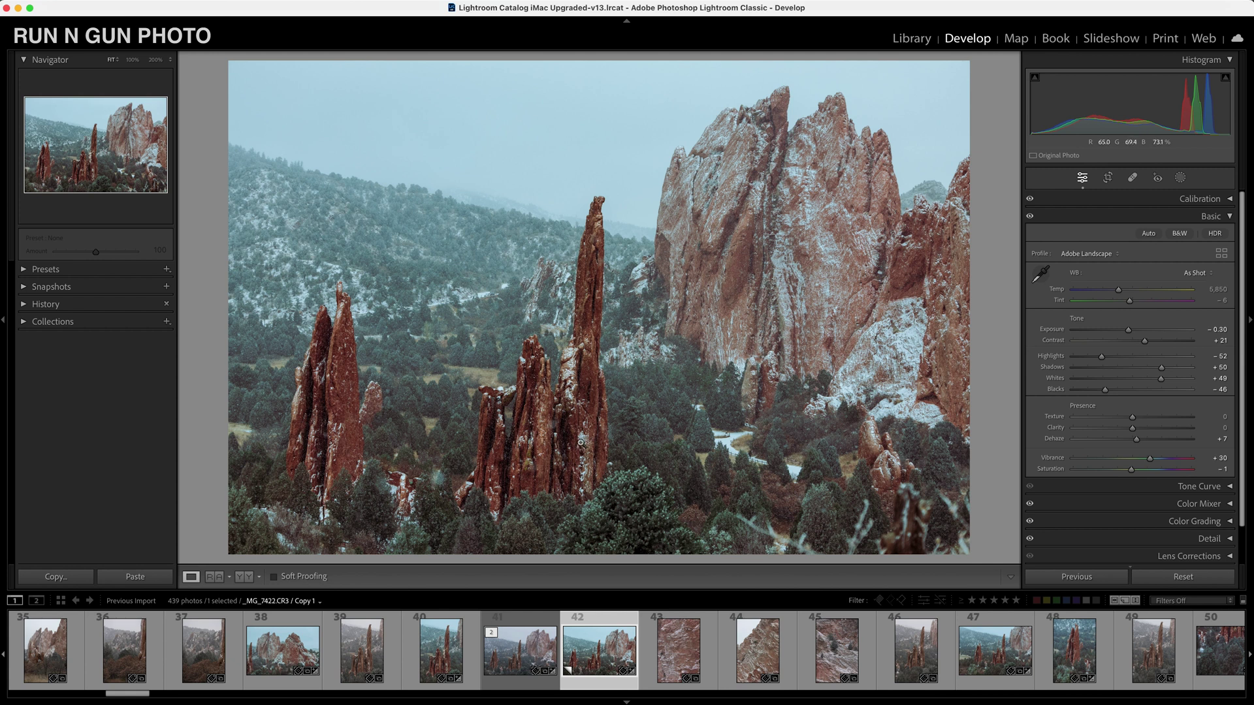
{"action": "left_click", "coordinate": [512, 651]}
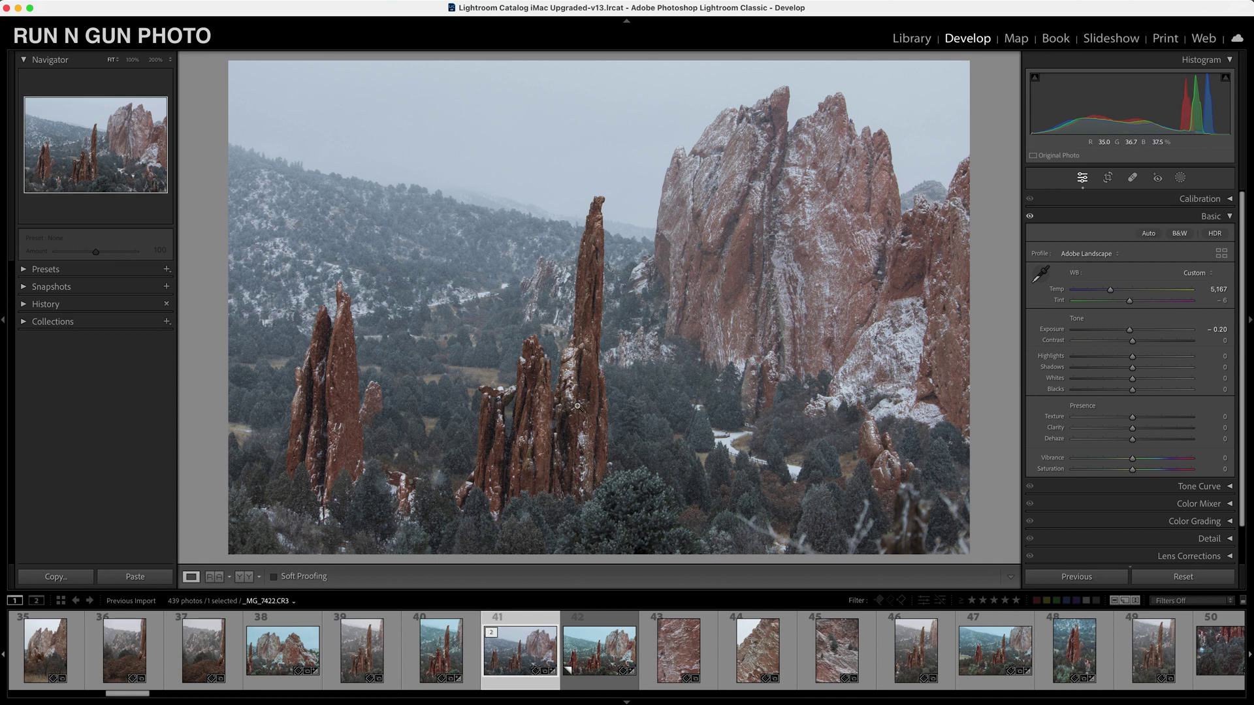
- Set contrast to +19, highlights to −32, shadows to +36, whites to +26 and blacks to −26, and check the rock spire up close
{"action": "left_click_drag", "start_coordinate": [1132, 341], "coordinate": [1143, 344]}
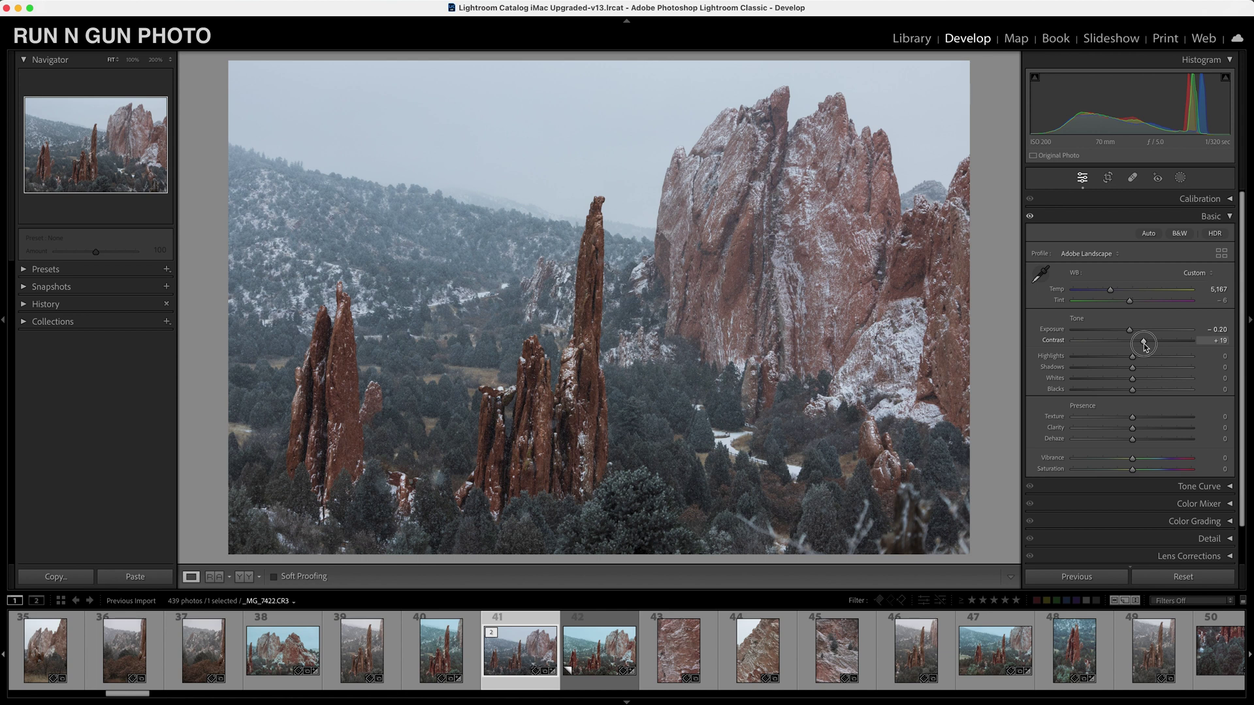
{"action": "left_click_drag", "start_coordinate": [1133, 357], "coordinate": [1153, 373]}
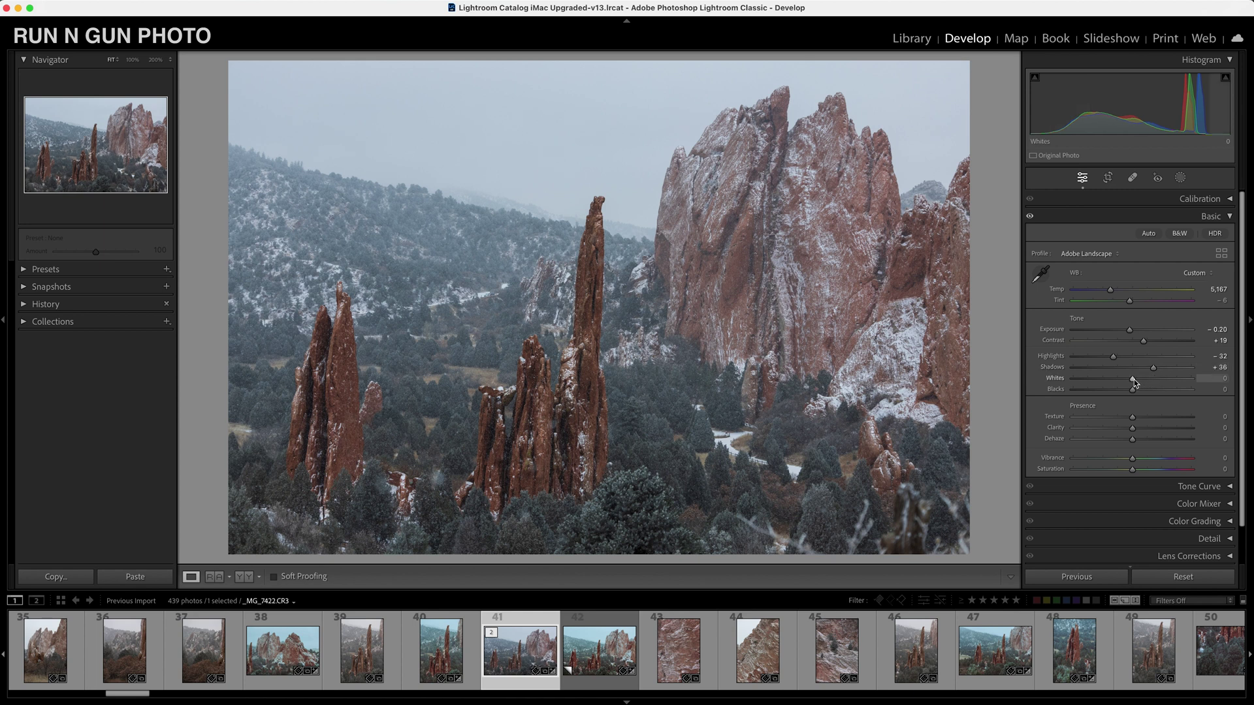
{"action": "mouse_move", "coordinate": [1134, 384]}
{"action": "left_mouse_down"}
{"action": "mouse_move", "coordinate": [1149, 383]}
{"action": "mouse_move", "coordinate": [1119, 399]}
{"action": "left_mouse_up"}
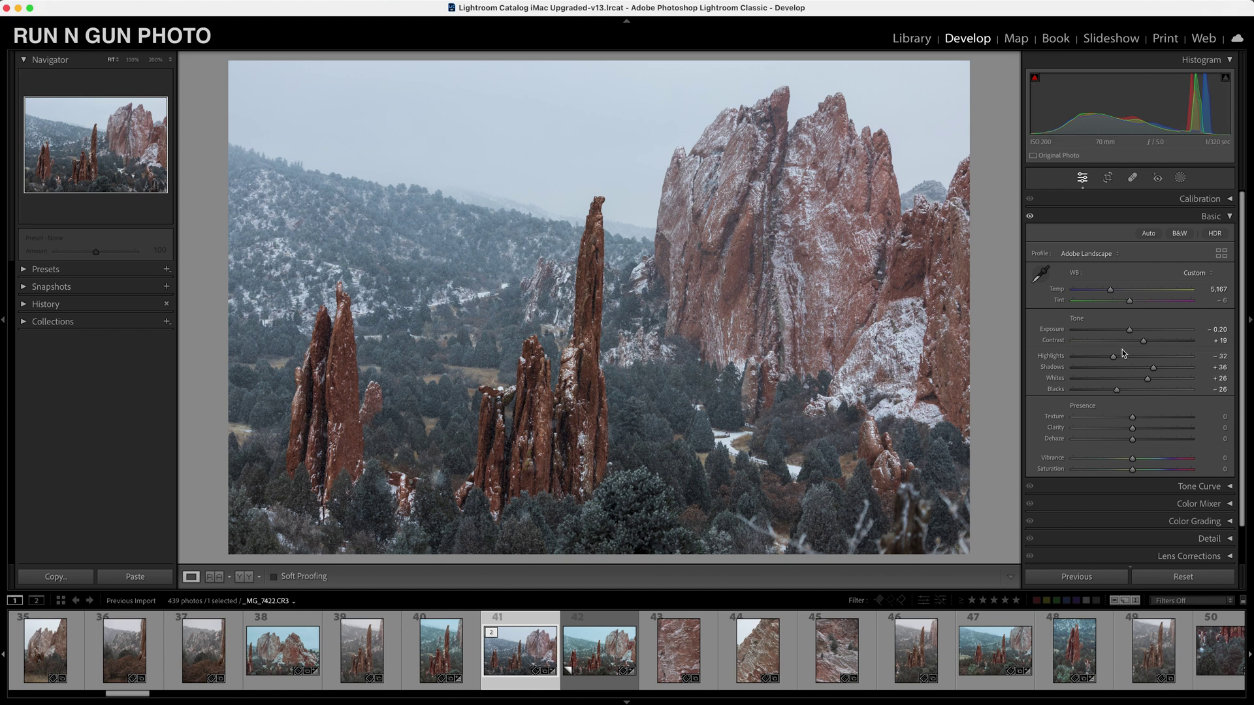
{"action": "left_click_drag", "start_coordinate": [588, 271], "coordinate": [576, 366]}
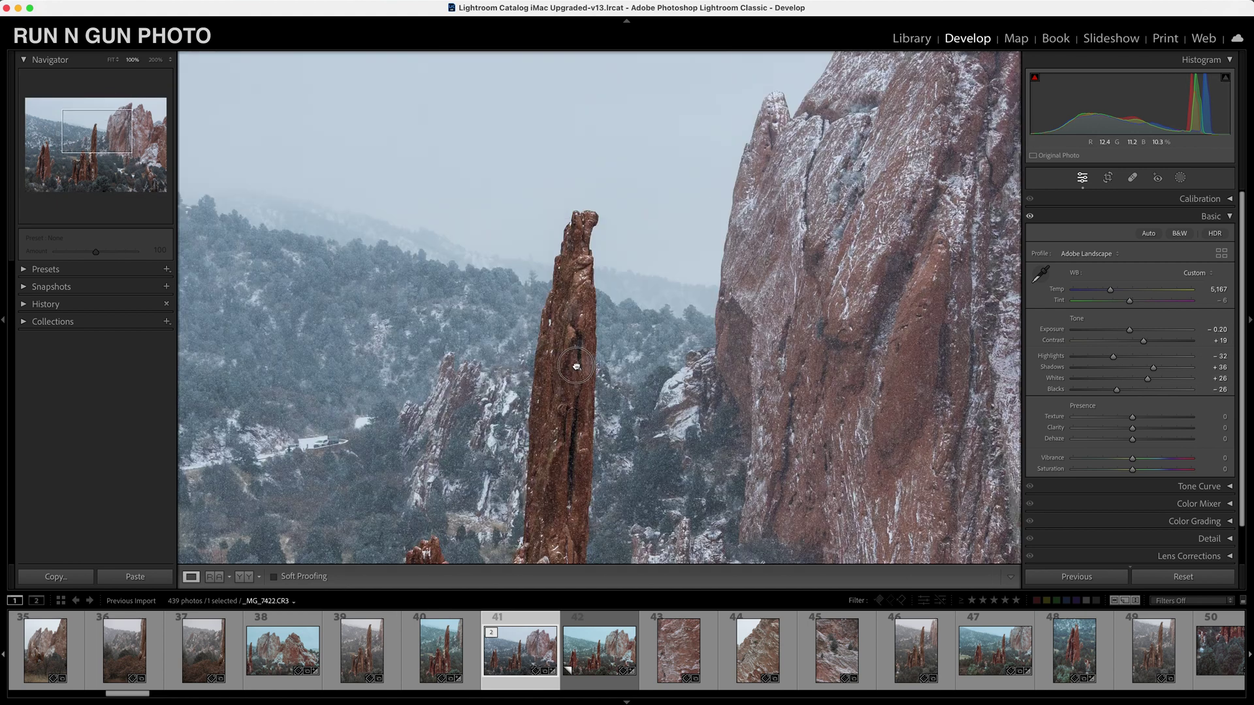
{"action": "left_click_drag", "start_coordinate": [684, 431], "coordinate": [735, 291]}
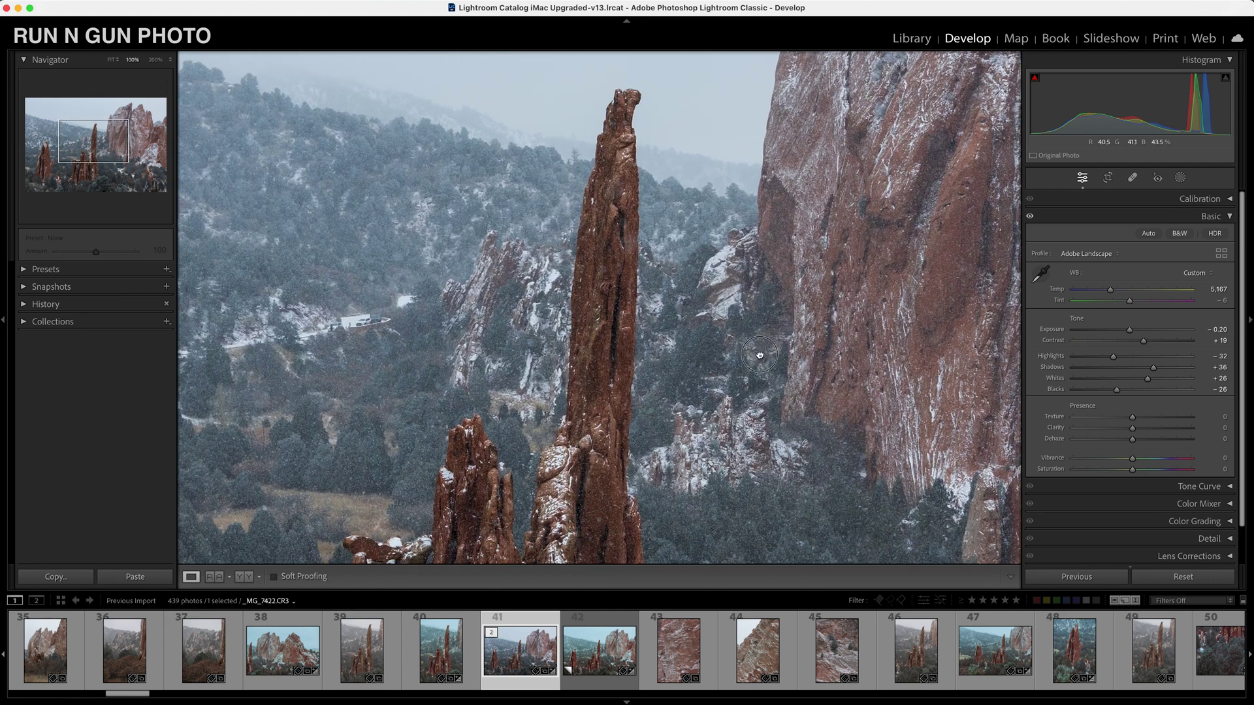
{"action": "left_click_drag", "start_coordinate": [759, 354], "coordinate": [760, 354]}
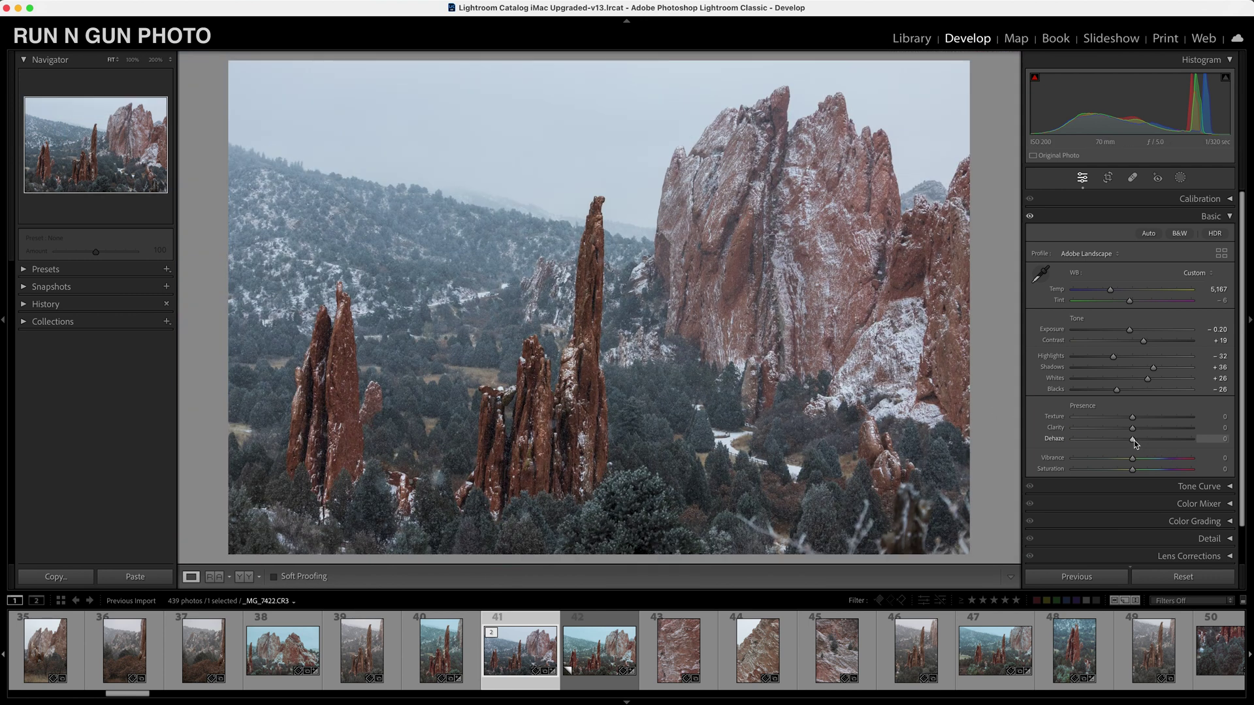
- Set Dehaze to +10, inspect the rocks at 100% and compare the photo with its before version
{"action": "left_click_drag", "start_coordinate": [1134, 440], "coordinate": [1141, 447]}
{"action": "left_click", "coordinate": [504, 455]}
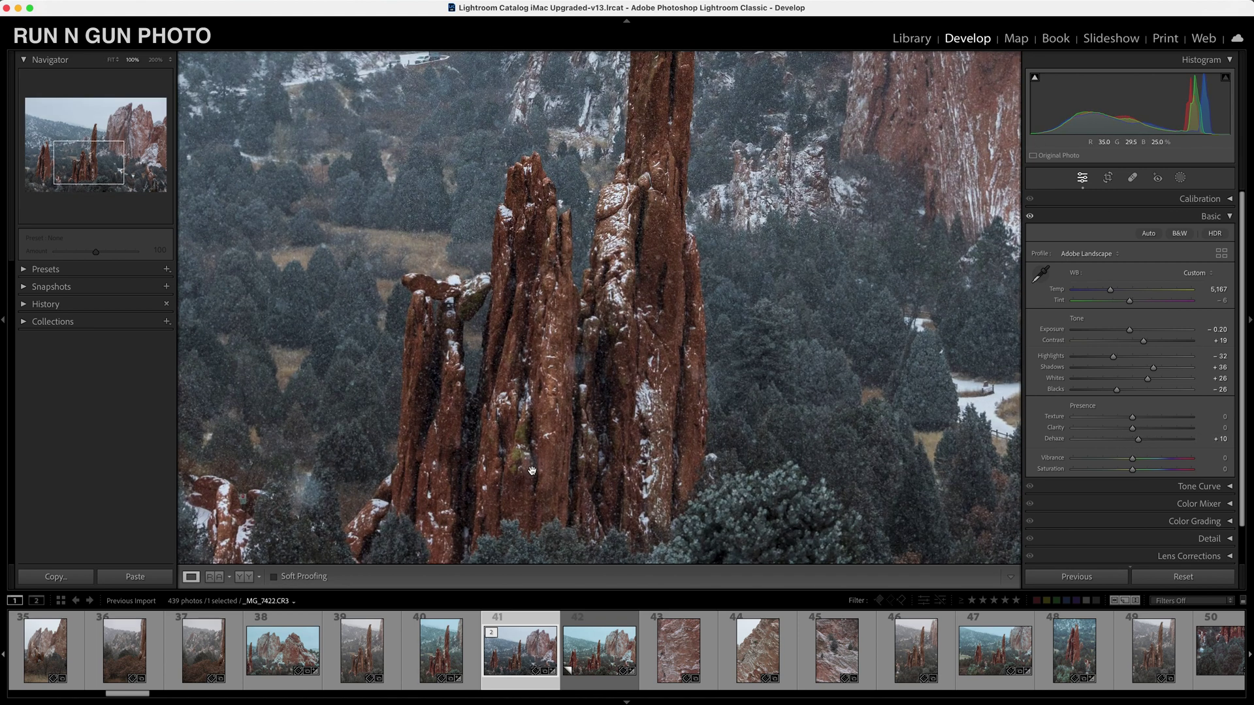
{"action": "left_click_drag", "start_coordinate": [504, 454], "coordinate": [602, 408]}
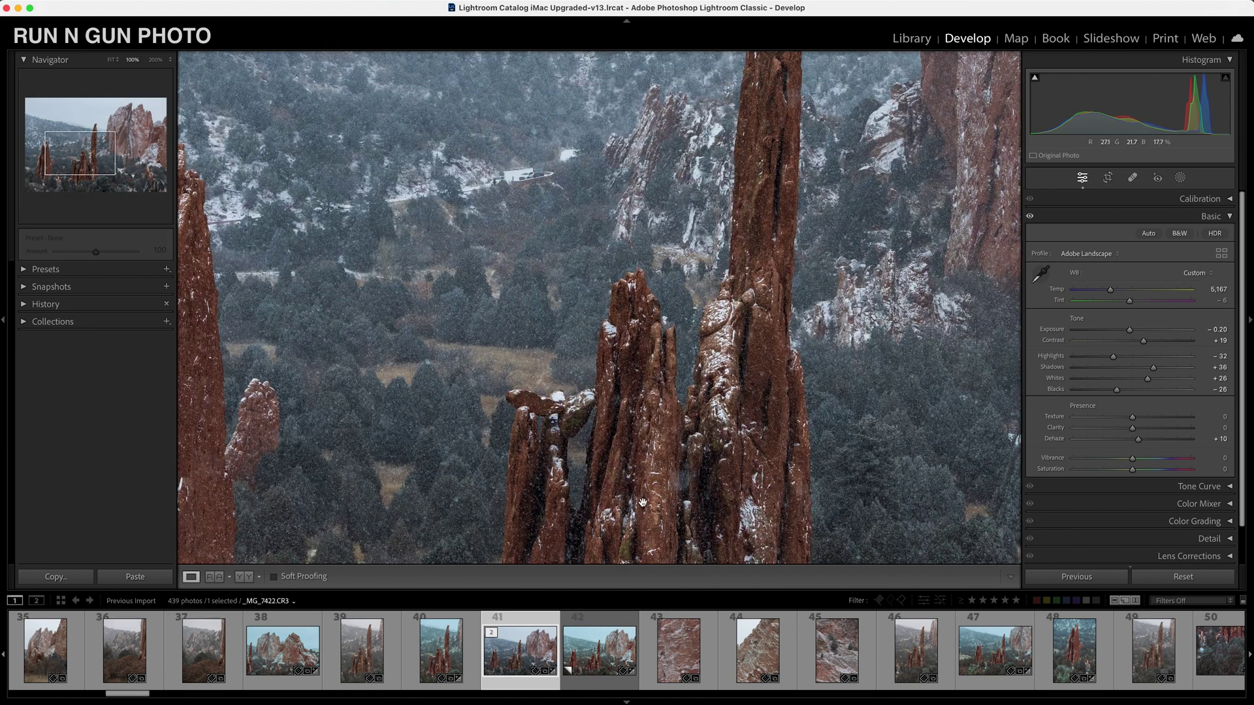
{"action": "left_click_drag", "start_coordinate": [750, 229], "coordinate": [760, 388]}
{"action": "left_click", "coordinate": [810, 370]}
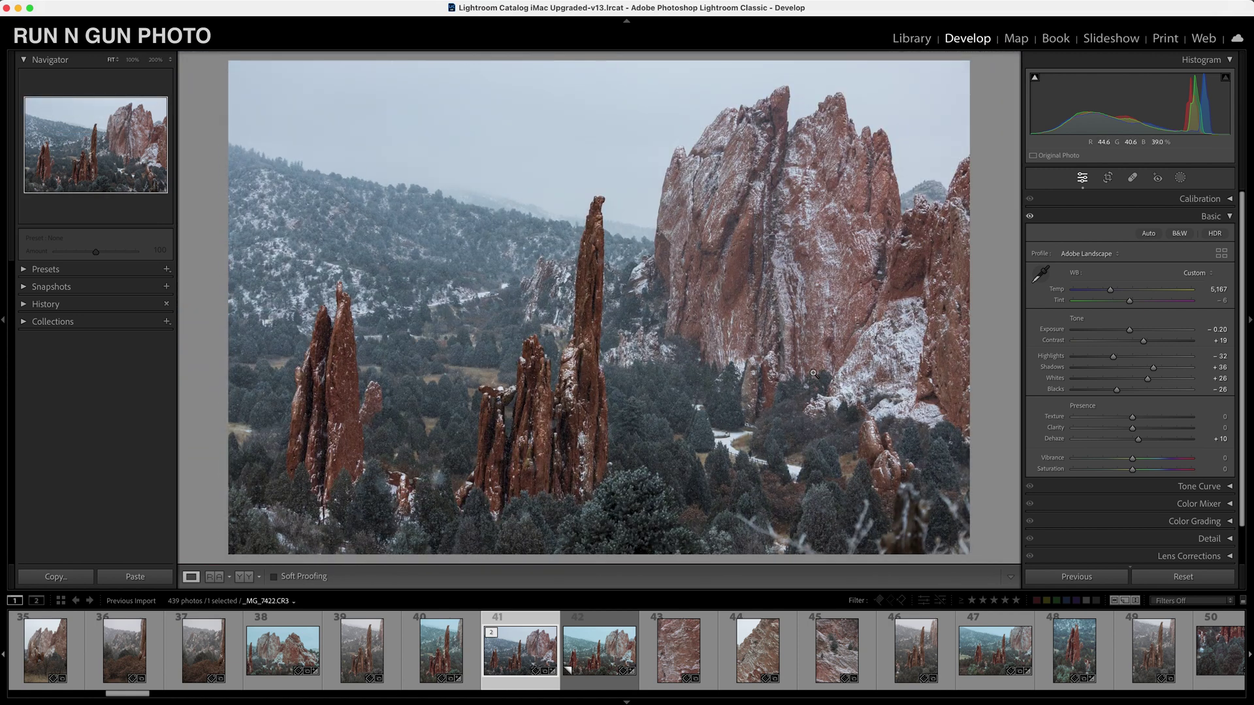
{"action": "key", "text": "backslash"}
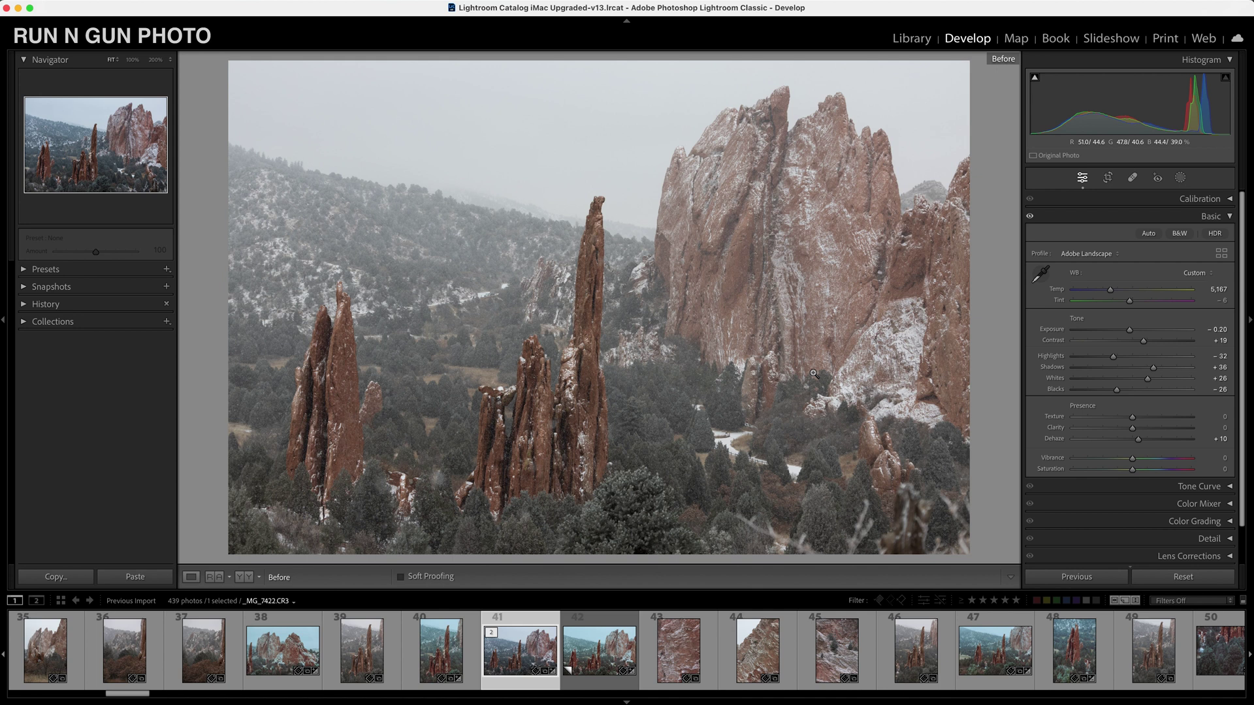
{"action": "key", "text": "backslash"}
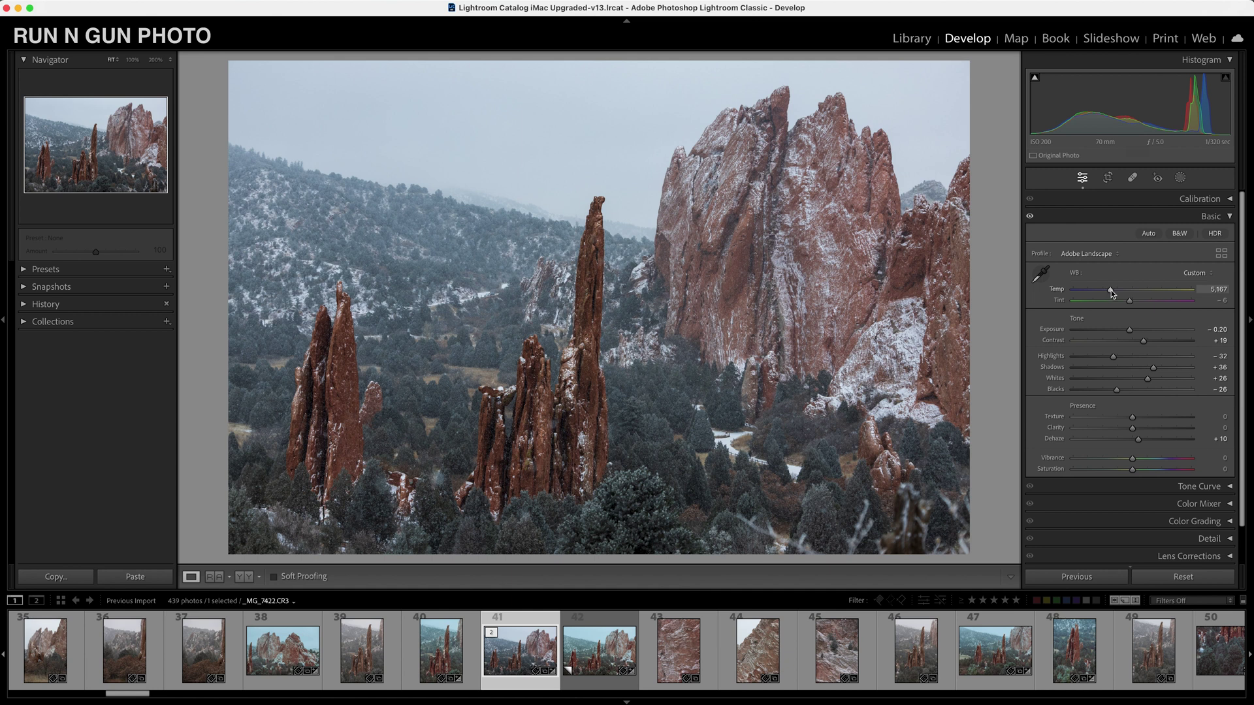
- Set the white balance temperature to 5700 and slightly raise the vibrance, finishing the basic adjustments
{"action": "left_click_drag", "start_coordinate": [1111, 293], "coordinate": [1117, 293]}
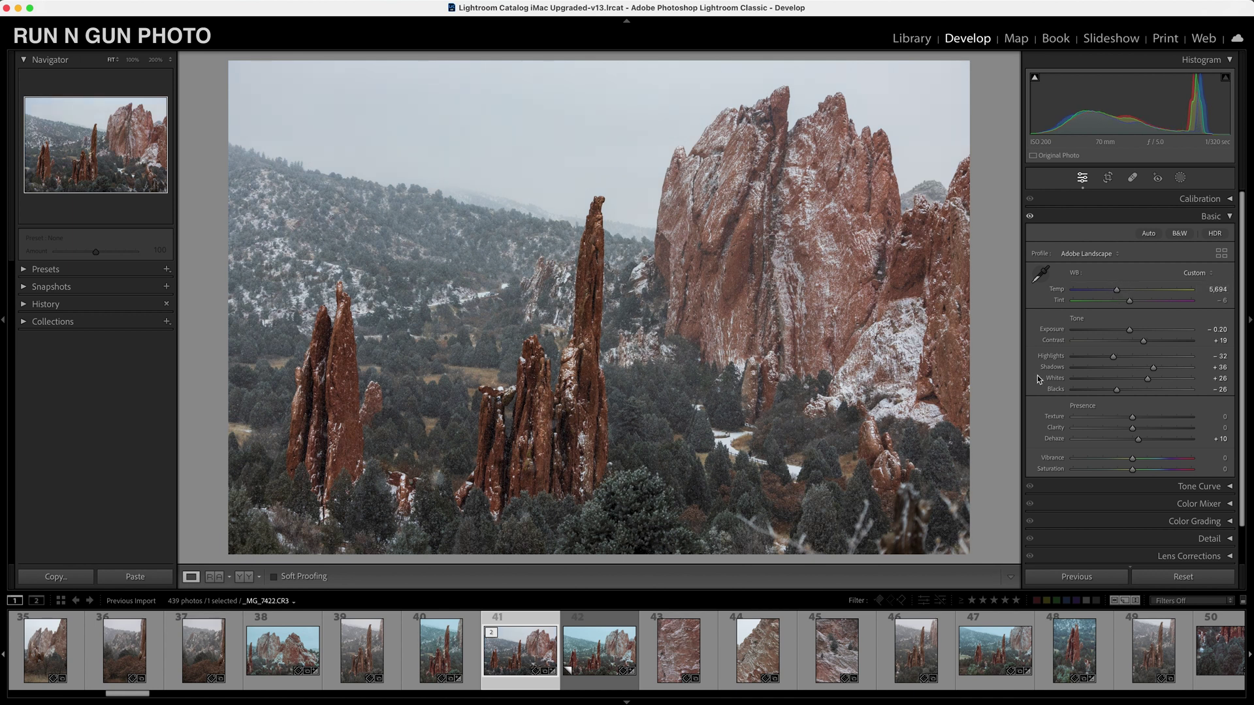
{"action": "left_click", "coordinate": [1215, 290]}
{"action": "type", "text": "5700"}
{"action": "key", "text": "Return"}
{"action": "left_click_drag", "start_coordinate": [1132, 463], "coordinate": [1138, 468]}
{"action": "left_click", "coordinate": [529, 441]}
{"action": "left_click", "coordinate": [821, 430]}
{"action": "left_click", "coordinate": [1231, 217]}
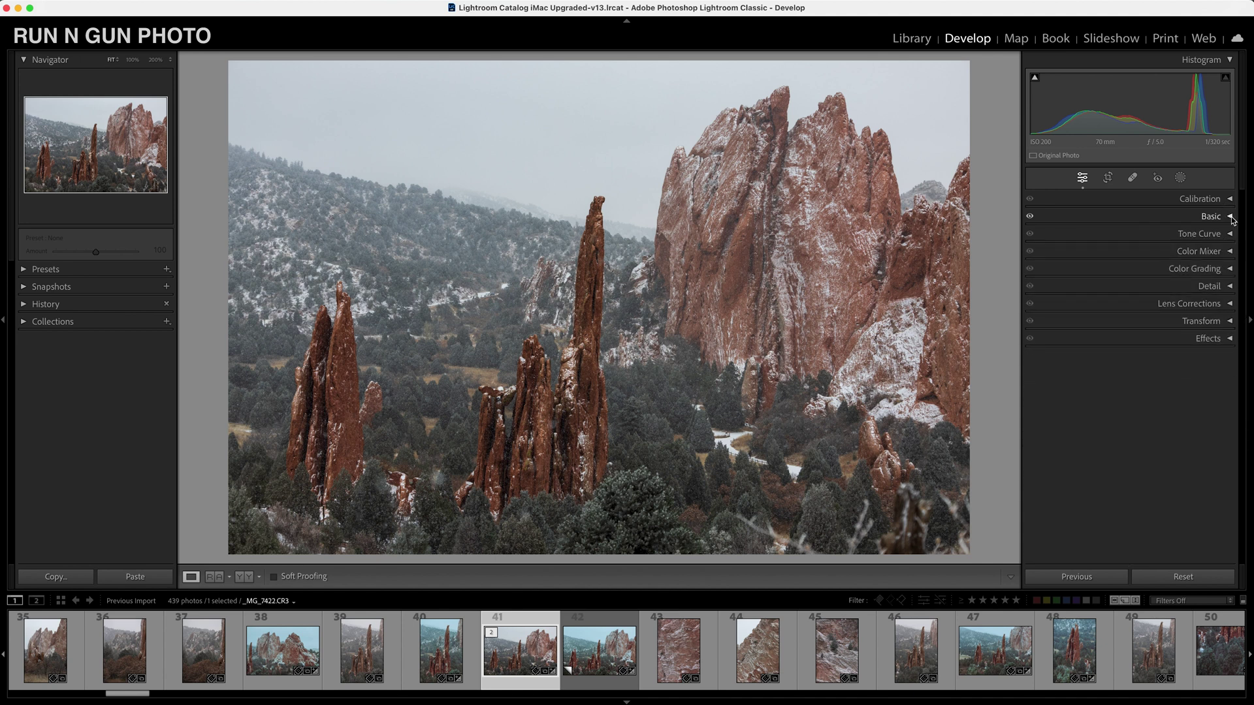
- Set the calibration shadows tint to −24 while viewing the dark trees at 100%
{"action": "left_click", "coordinate": [1229, 200]}
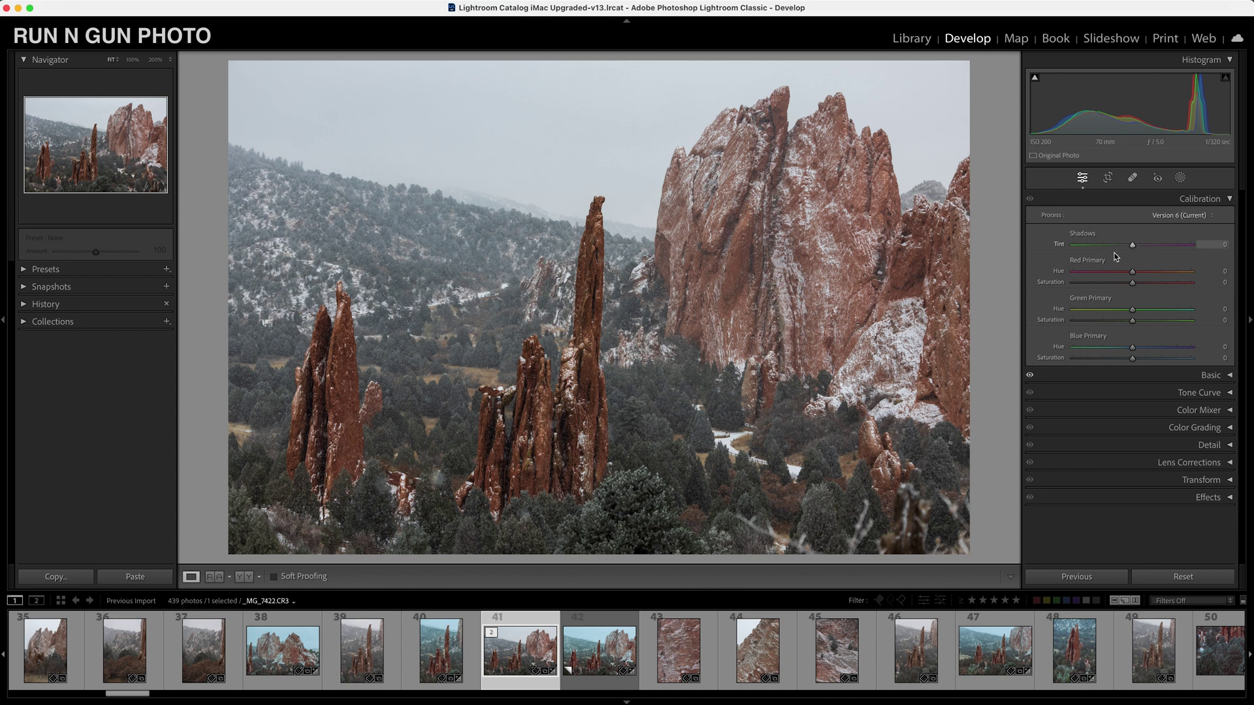
{"action": "left_click", "coordinate": [649, 502]}
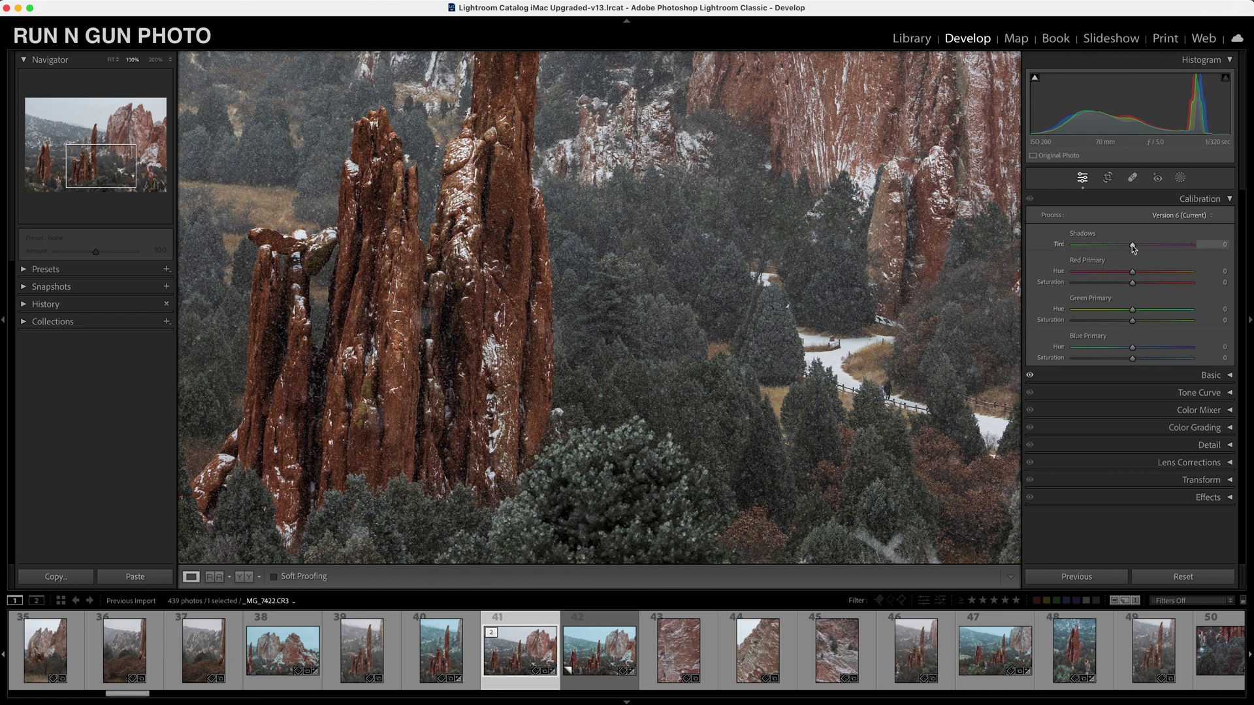
{"action": "left_click_drag", "start_coordinate": [1132, 246], "coordinate": [1118, 253]}
{"action": "left_click_drag", "start_coordinate": [801, 439], "coordinate": [819, 243]}
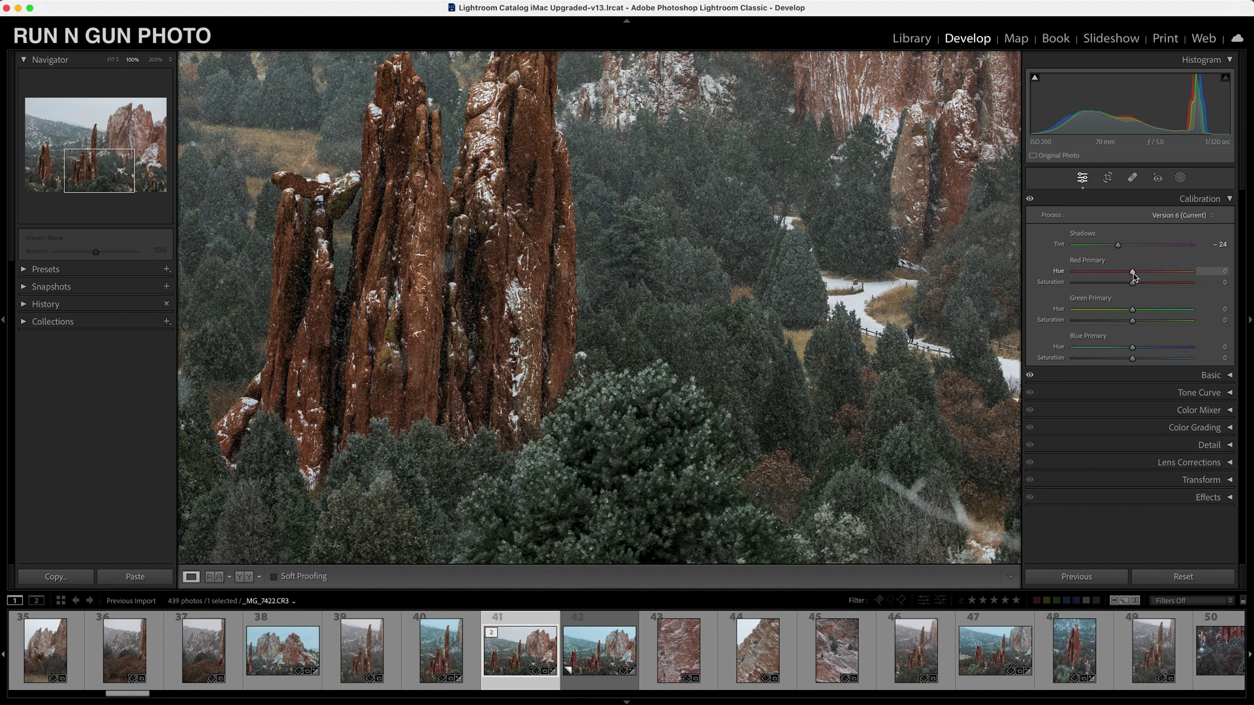
- Set the red primary calibration to hue −14 and saturation +10, judging the change on the whole photo
{"action": "left_click", "coordinate": [1133, 273]}
{"action": "left_click_drag", "start_coordinate": [1134, 275], "coordinate": [1122, 279]}
{"action": "key", "text": "z"}
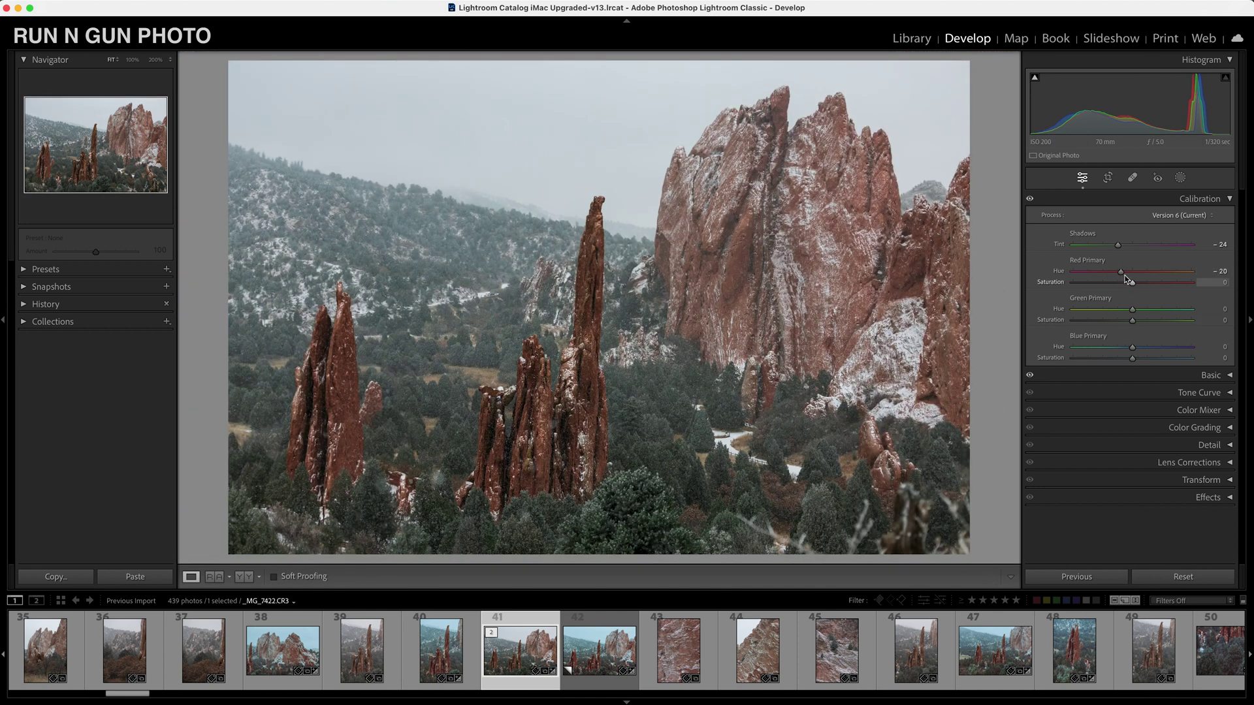
{"action": "left_click_drag", "start_coordinate": [1122, 271], "coordinate": [1138, 291]}
- Set the green primary calibration to hue +18 and saturation +6, and the blue primary hue to −36
{"action": "left_click", "coordinate": [1134, 311]}
{"action": "left_click_drag", "start_coordinate": [1134, 311], "coordinate": [1110, 350]}
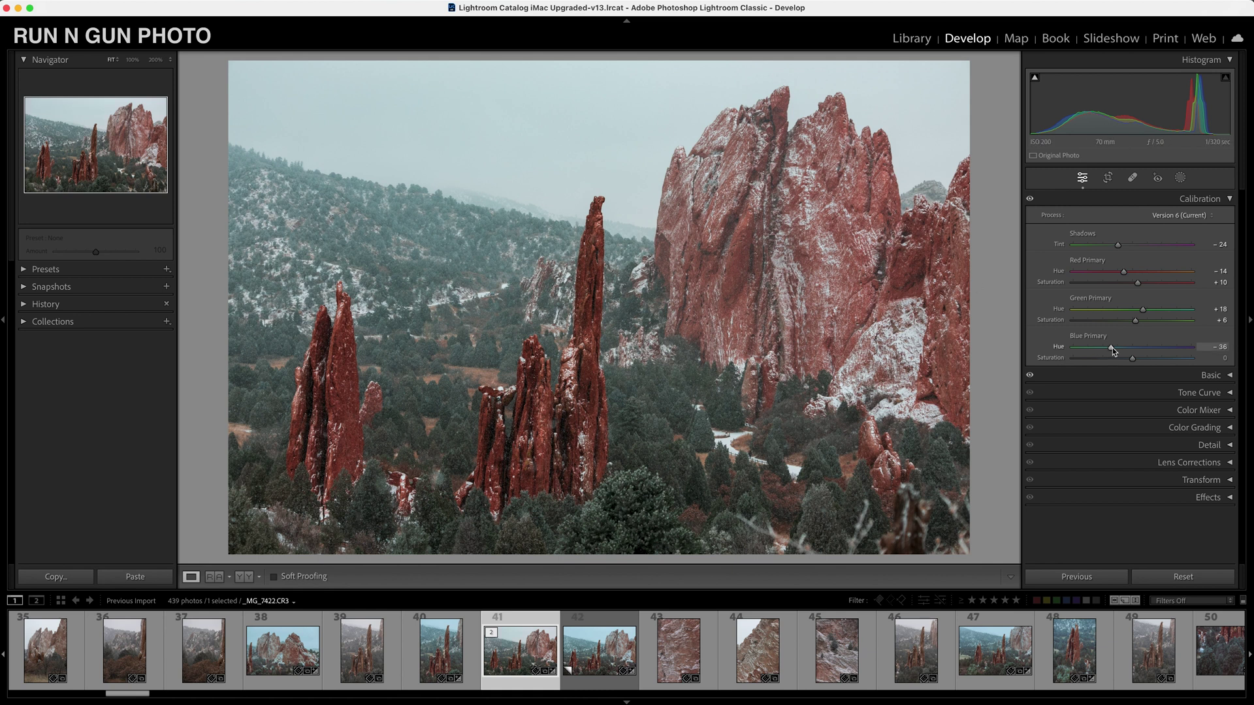
- Set the blue primary calibration hue to −8, check the trees at 100%, and compare the whole photo with its unedited version
{"action": "left_click_drag", "start_coordinate": [1111, 349], "coordinate": [1128, 363]}
{"action": "left_click", "coordinate": [611, 495]}
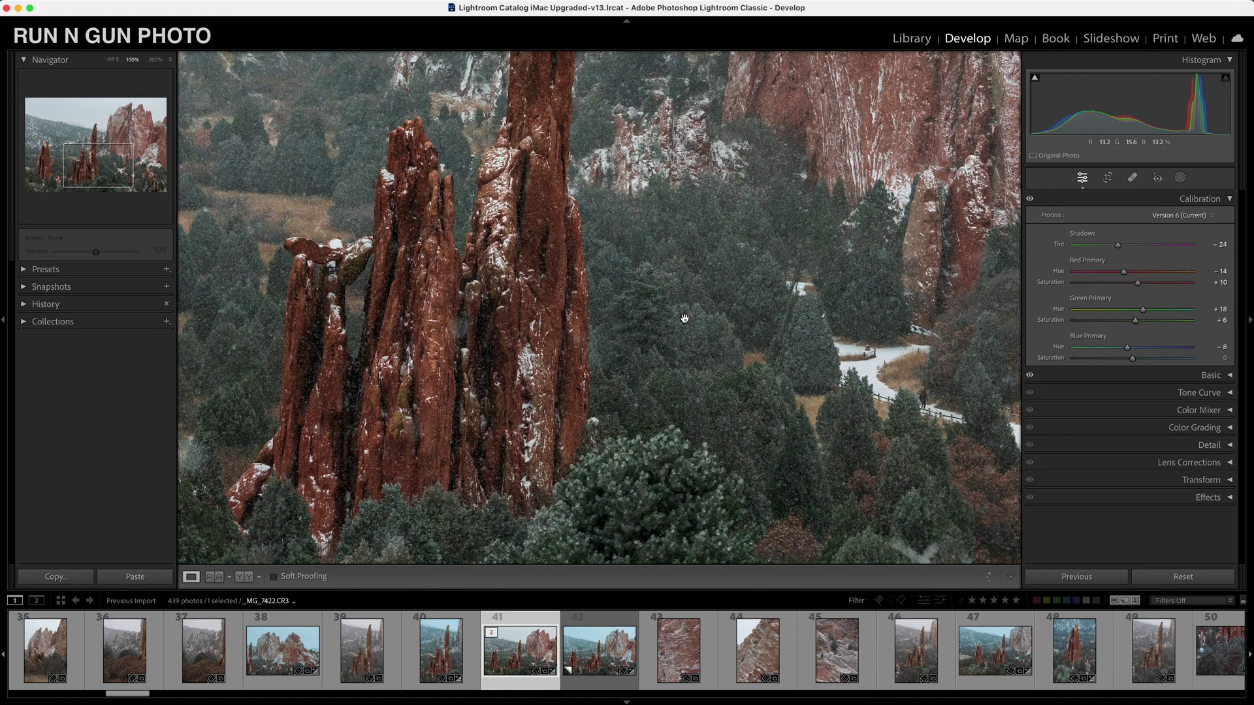
{"action": "left_click", "coordinate": [697, 260]}
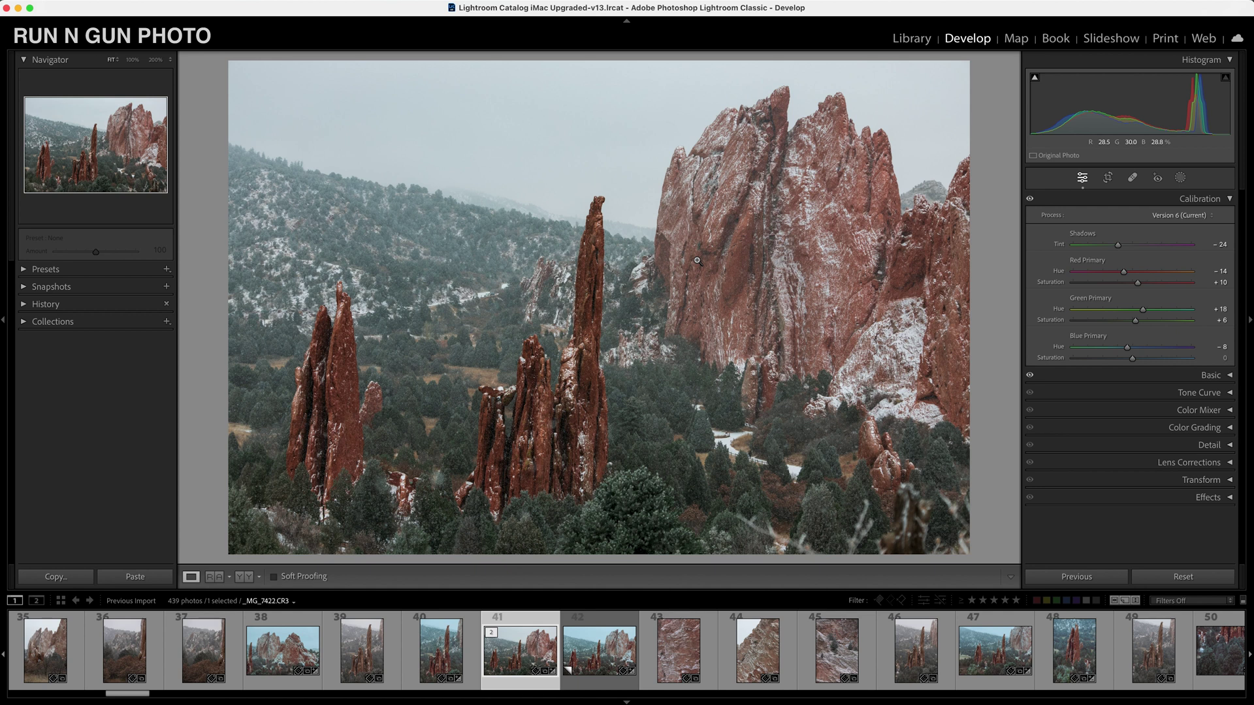
{"action": "key", "text": "backslash"}
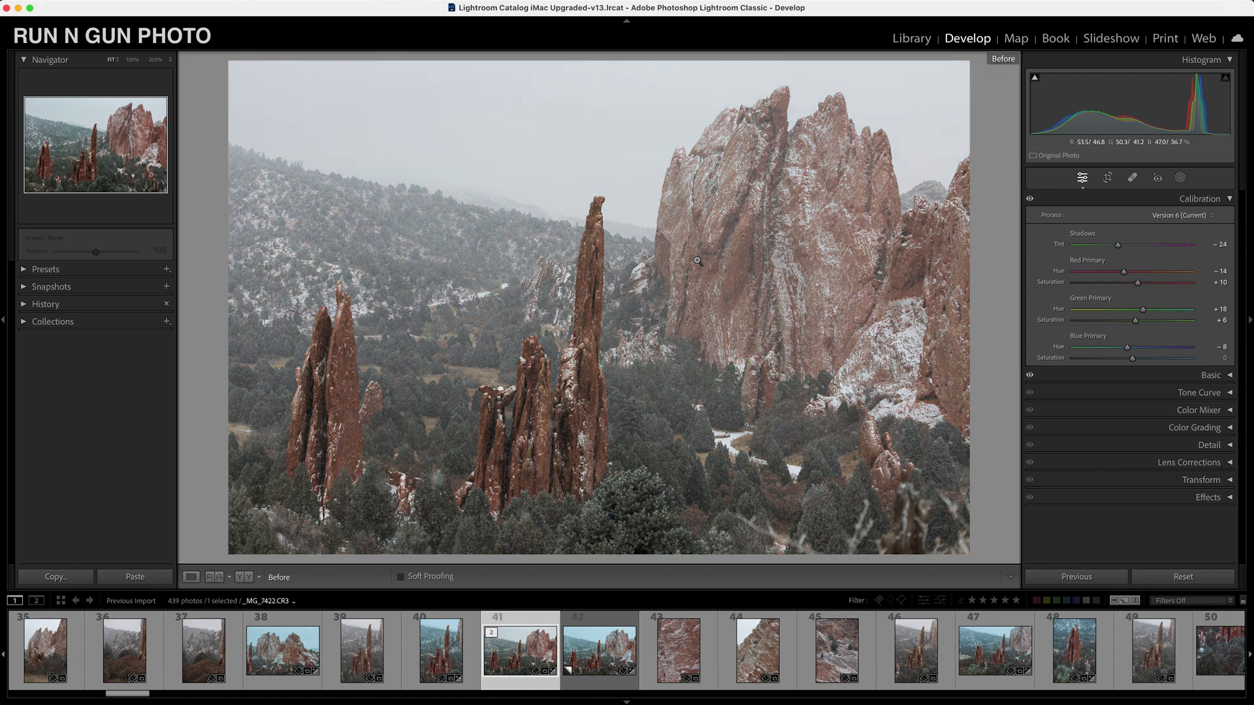
{"action": "key", "text": "backslash"}
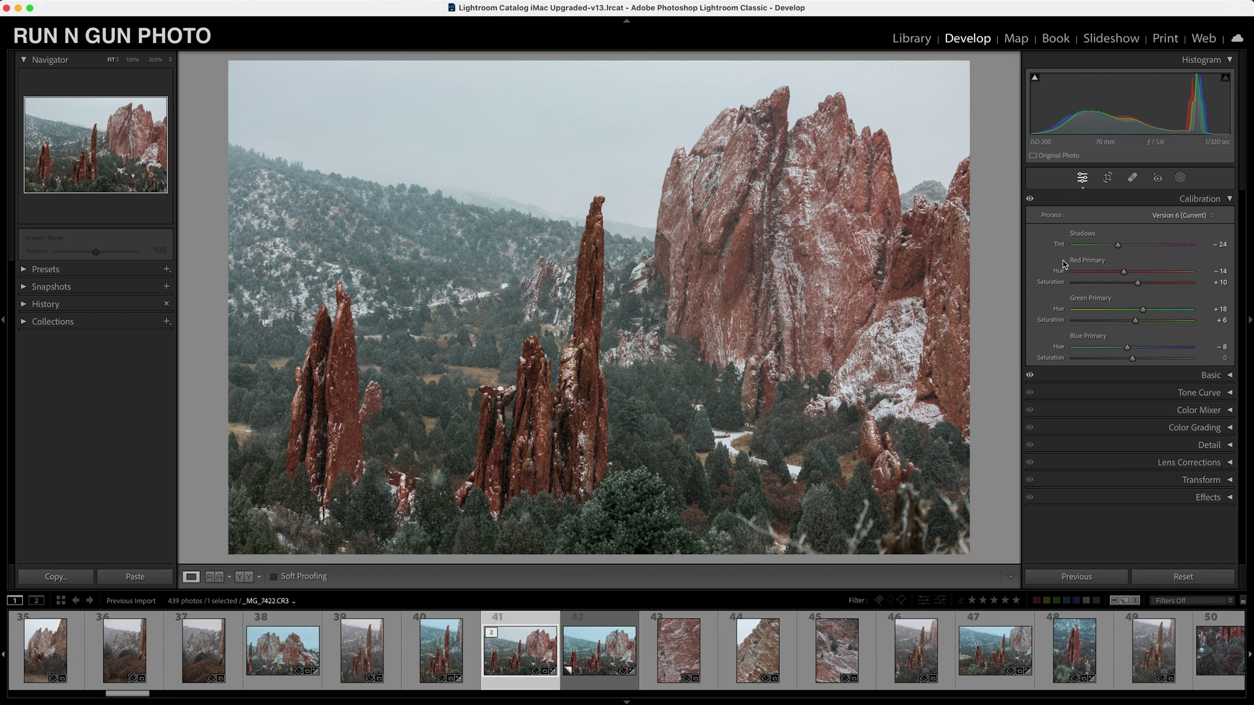
{"action": "left_click", "coordinate": [1230, 200]}
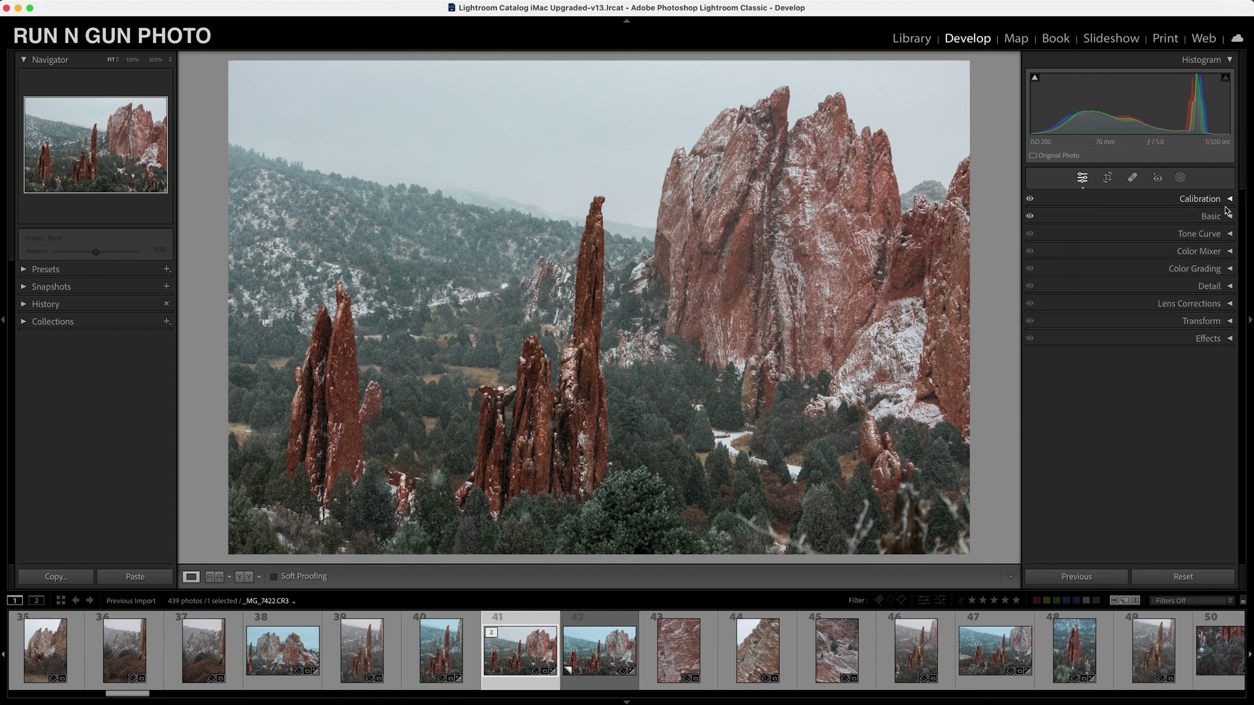
- Set the vibrance to +20 and check the rock spires, trees and large rock face at 100%
{"action": "left_click", "coordinate": [1230, 217]}
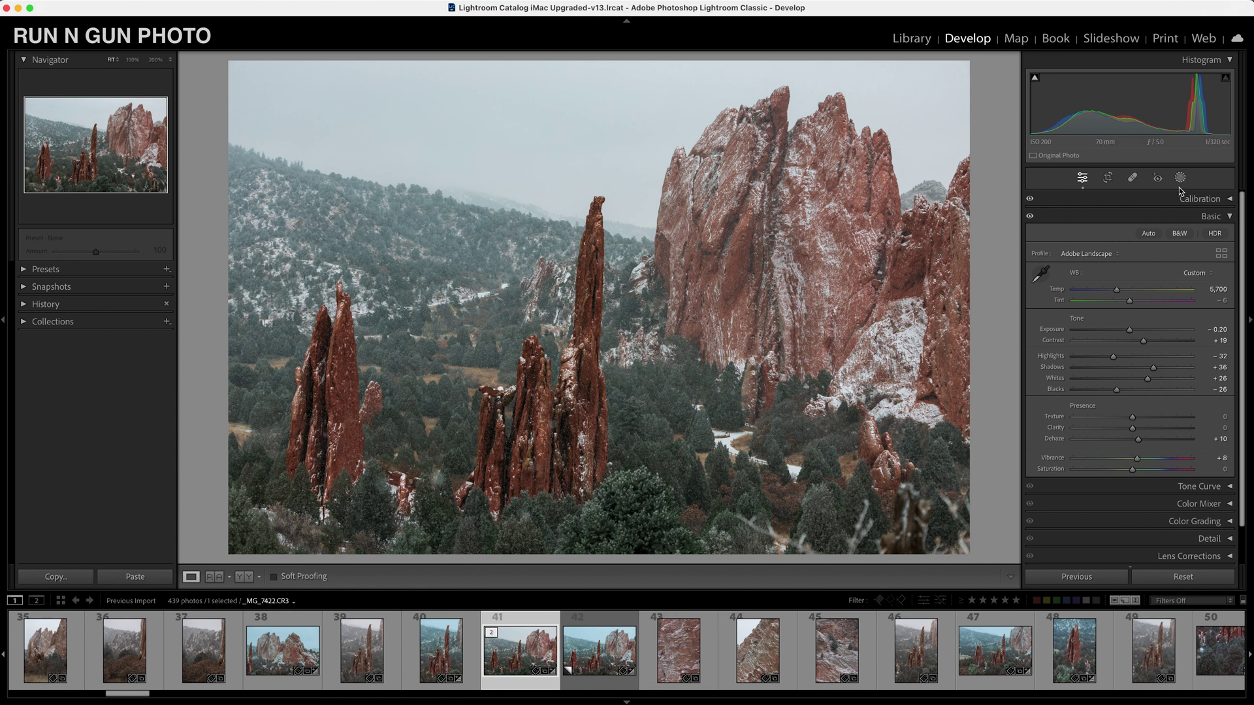
{"action": "left_click_drag", "start_coordinate": [1132, 461], "coordinate": [1143, 464]}
{"action": "left_click", "coordinate": [586, 454]}
{"action": "left_click_drag", "start_coordinate": [581, 322], "coordinate": [463, 563]}
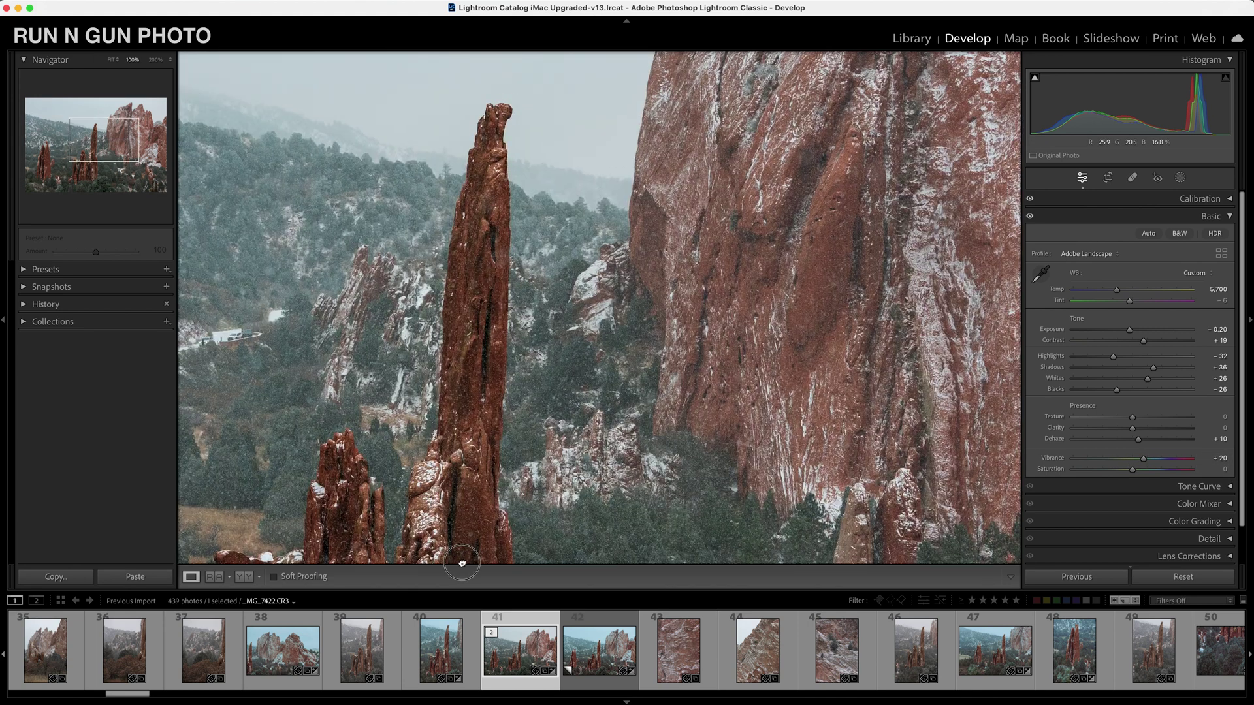
{"action": "left_click_drag", "start_coordinate": [668, 318], "coordinate": [632, 365]}
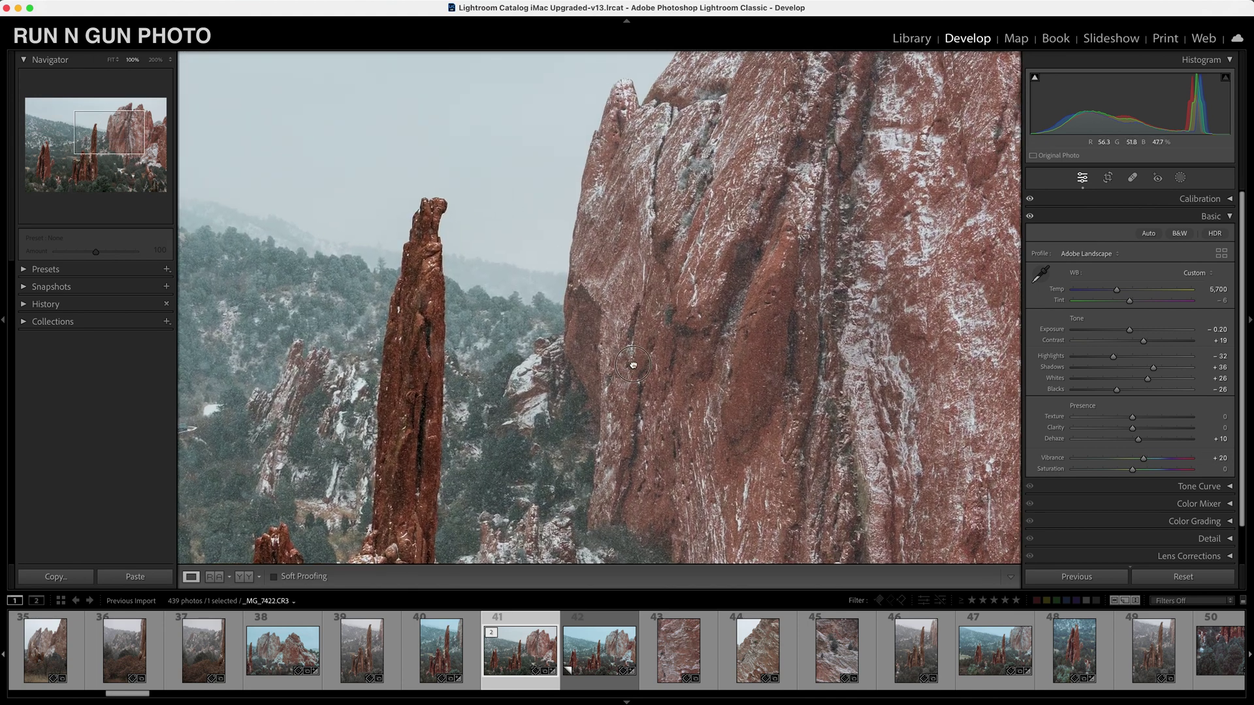
{"action": "left_click", "coordinate": [629, 398]}
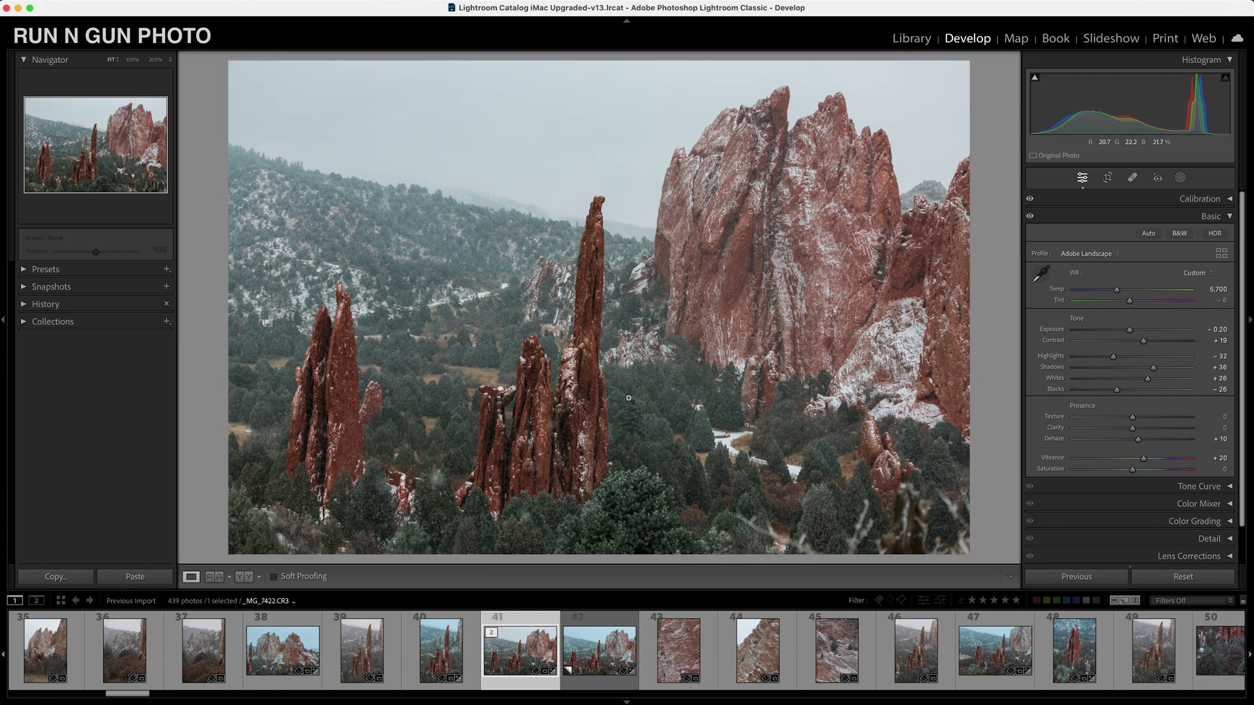
{"action": "left_click", "coordinate": [628, 399]}
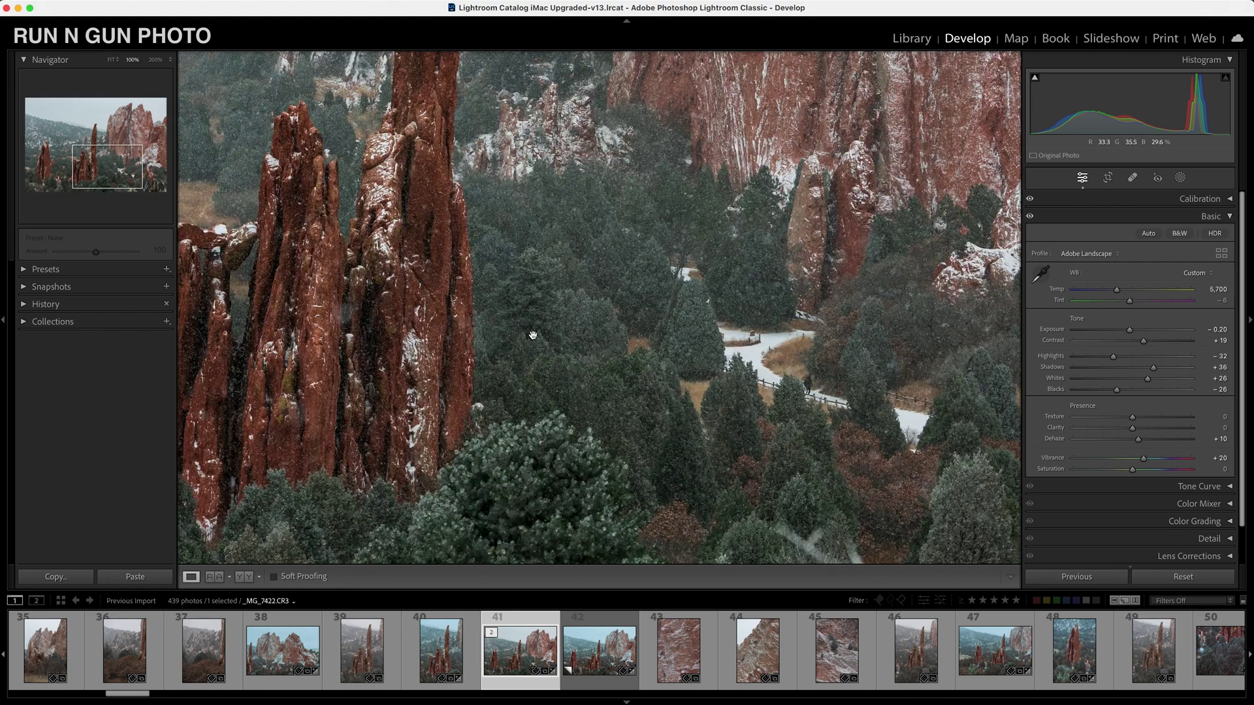
{"action": "left_click_drag", "start_coordinate": [574, 196], "coordinate": [401, 499]}
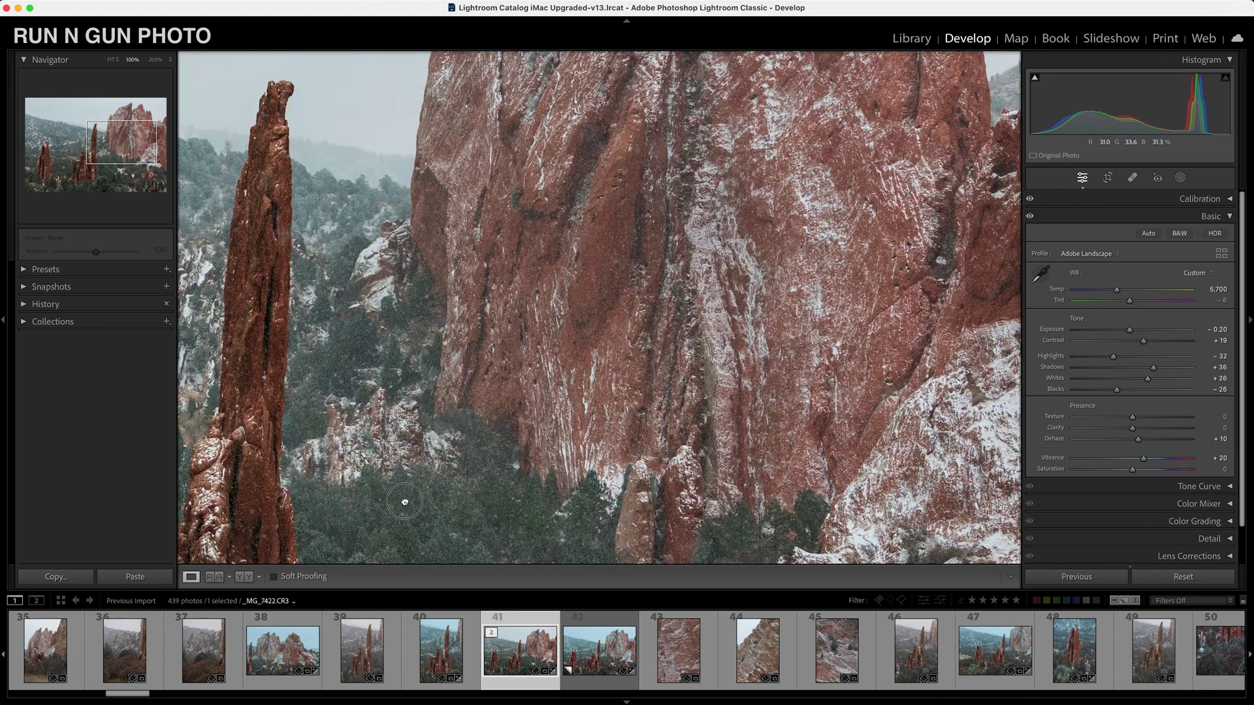
{"action": "left_click_drag", "start_coordinate": [748, 177], "coordinate": [713, 348]}
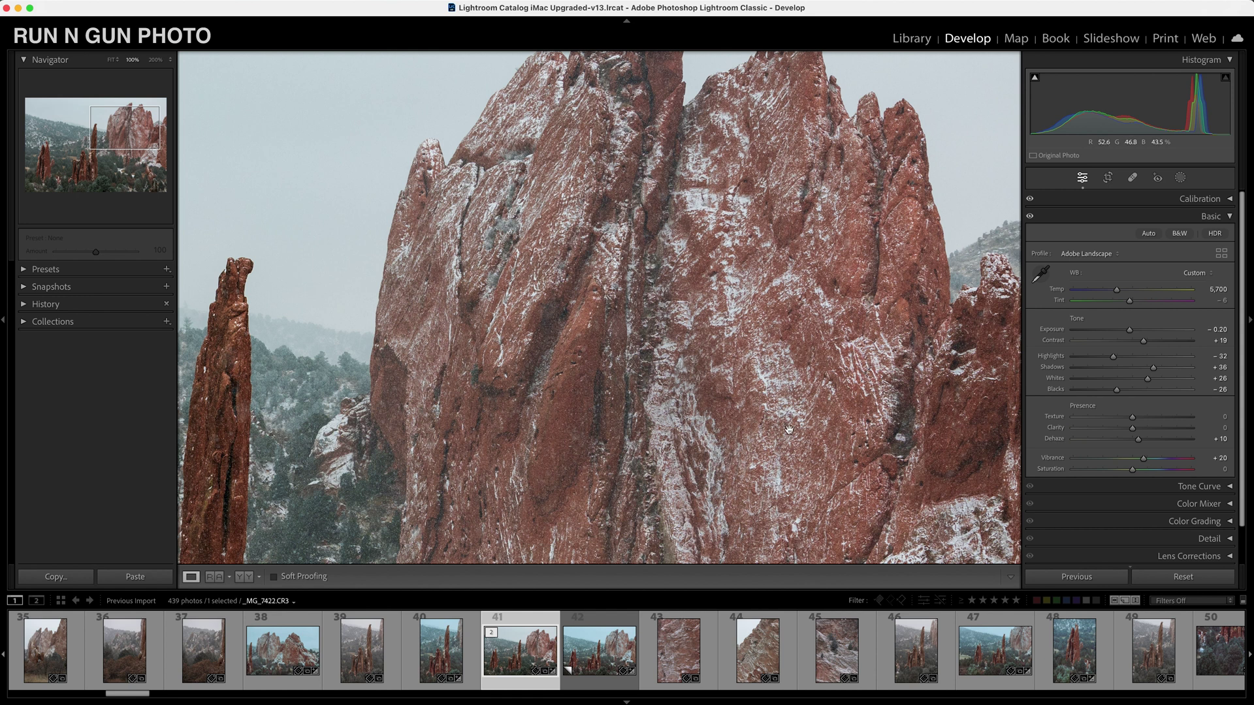
{"action": "left_click", "coordinate": [695, 389]}
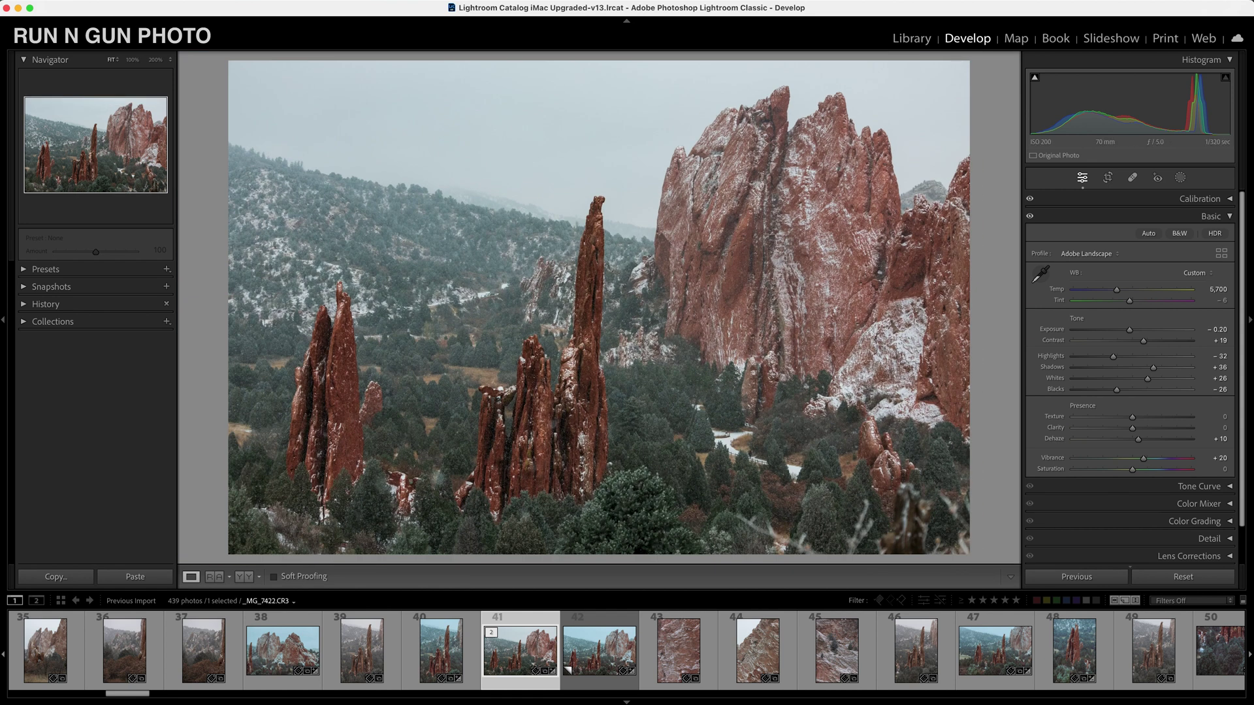
{"action": "left_click", "coordinate": [1230, 217]}
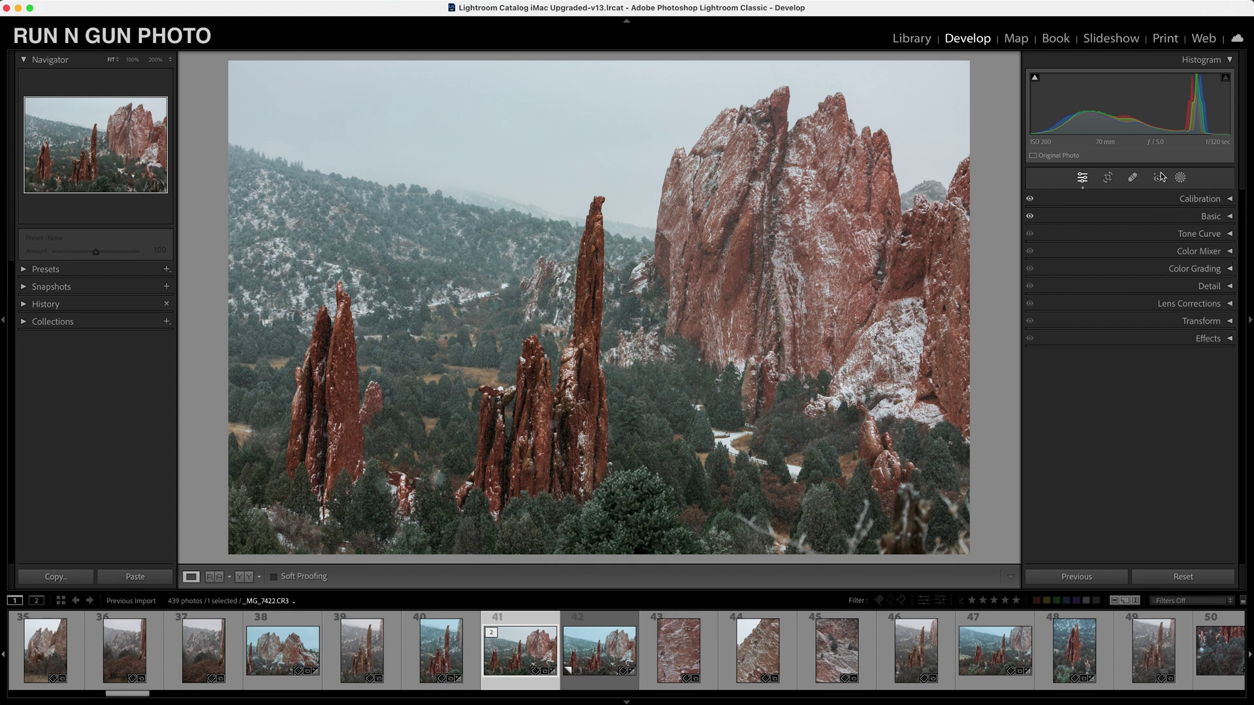
- Set the Color Mixer hues to red −9, orange −4 and yellow −8, judging the yellow change on the grass at 100%
{"action": "left_click", "coordinate": [1231, 253]}
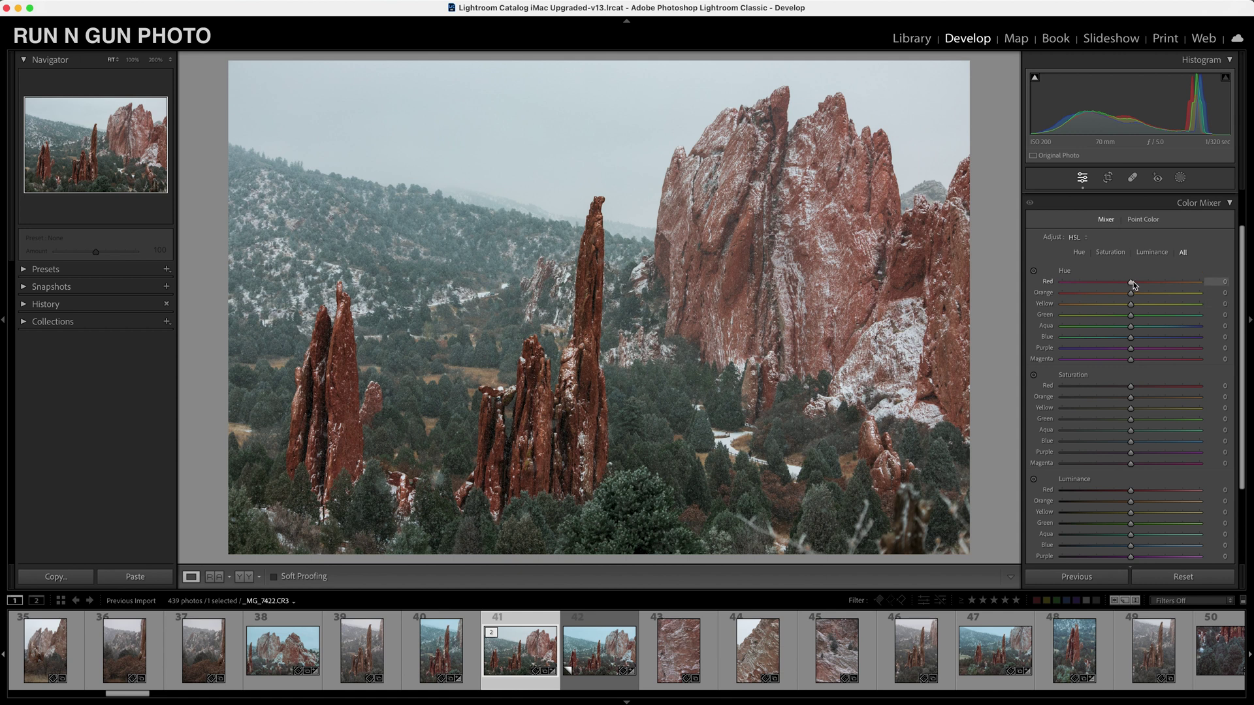
{"action": "scroll", "coordinate": [1133, 284], "scroll_direction": "down", "scroll_amount": 5}
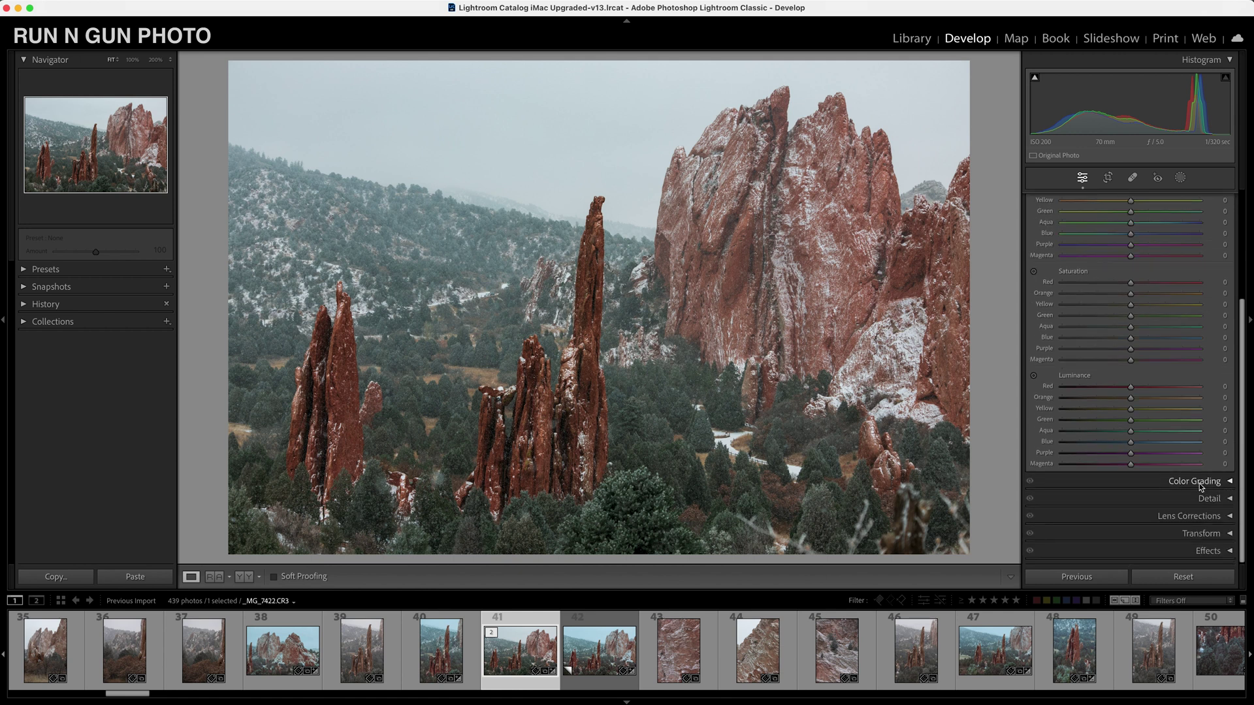
{"action": "scroll", "coordinate": [1235, 413], "scroll_direction": "up", "scroll_amount": 2}
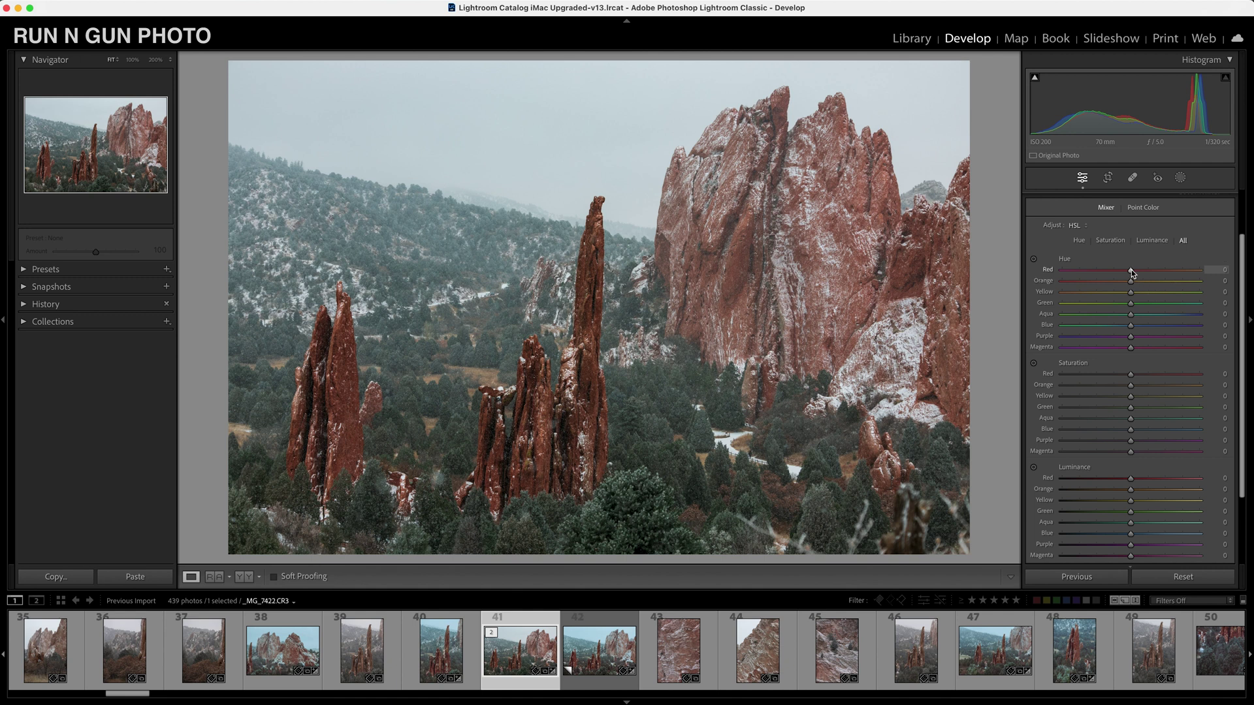
{"action": "left_click", "coordinate": [1132, 271]}
{"action": "mouse_move", "coordinate": [1131, 272]}
{"action": "left_mouse_down"}
{"action": "mouse_move", "coordinate": [1056, 280]}
{"action": "mouse_move", "coordinate": [1159, 281]}
{"action": "mouse_move", "coordinate": [1125, 281]}
{"action": "left_mouse_up"}
{"action": "mouse_move", "coordinate": [1132, 283]}
{"action": "left_mouse_down"}
{"action": "mouse_move", "coordinate": [1078, 284]}
{"action": "mouse_move", "coordinate": [1175, 287]}
{"action": "mouse_move", "coordinate": [1077, 289]}
{"action": "mouse_move", "coordinate": [1204, 300]}
{"action": "mouse_move", "coordinate": [1132, 298]}
{"action": "left_mouse_up"}
{"action": "mouse_move", "coordinate": [1131, 292]}
{"action": "left_mouse_down"}
{"action": "mouse_move", "coordinate": [1057, 295]}
{"action": "mouse_move", "coordinate": [1182, 300]}
{"action": "mouse_move", "coordinate": [1077, 294]}
{"action": "mouse_move", "coordinate": [1111, 295]}
{"action": "left_mouse_up"}
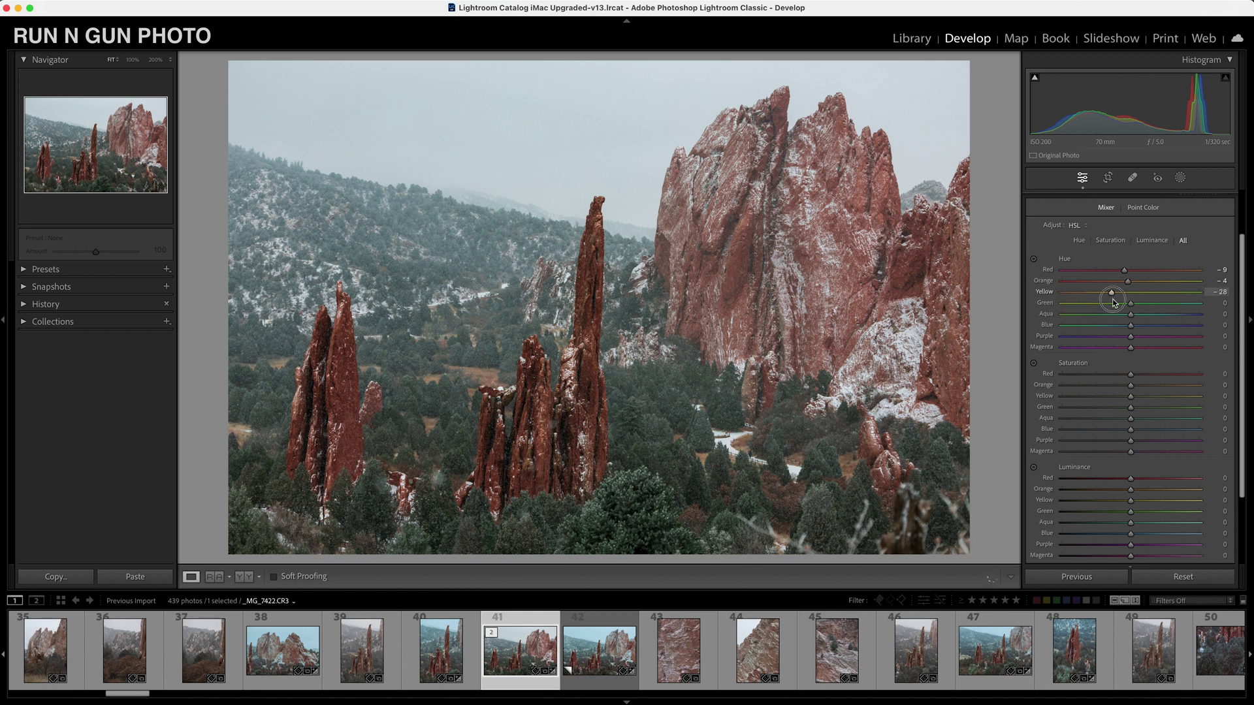
{"action": "left_click", "coordinate": [462, 385]}
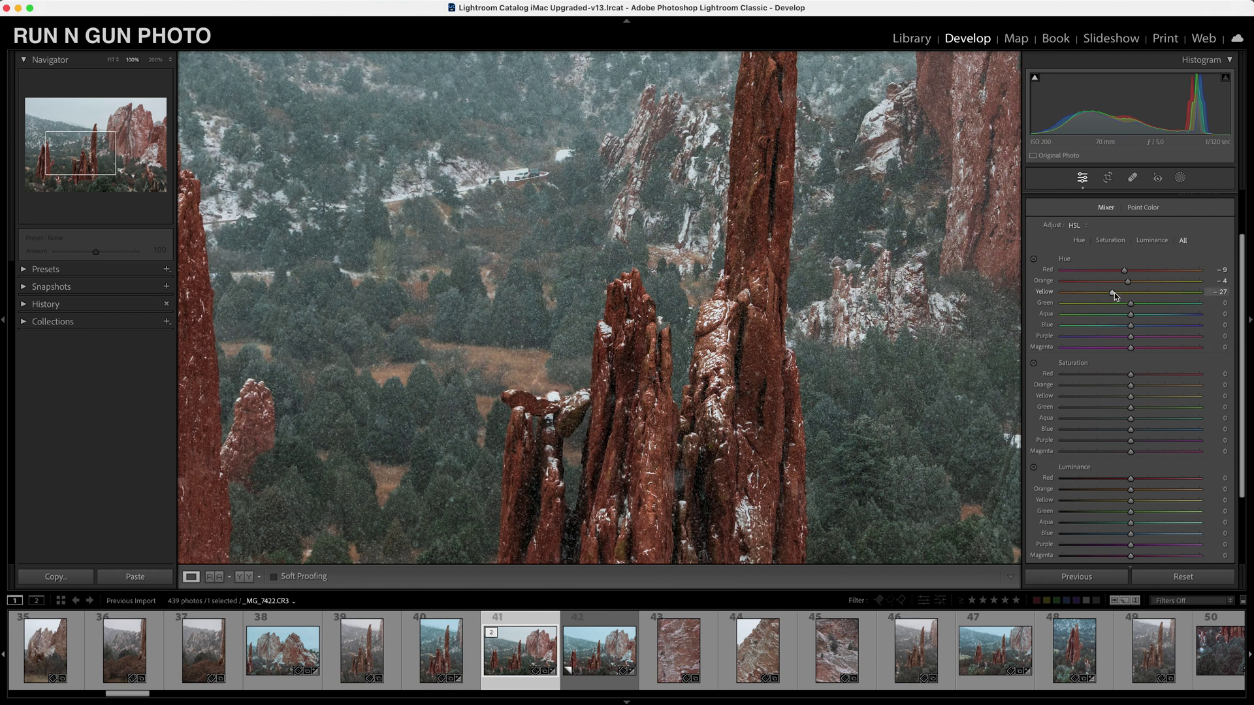
{"action": "mouse_move", "coordinate": [1113, 293]}
{"action": "left_mouse_down"}
{"action": "mouse_move", "coordinate": [1142, 292]}
{"action": "mouse_move", "coordinate": [1129, 304]}
{"action": "left_mouse_up"}
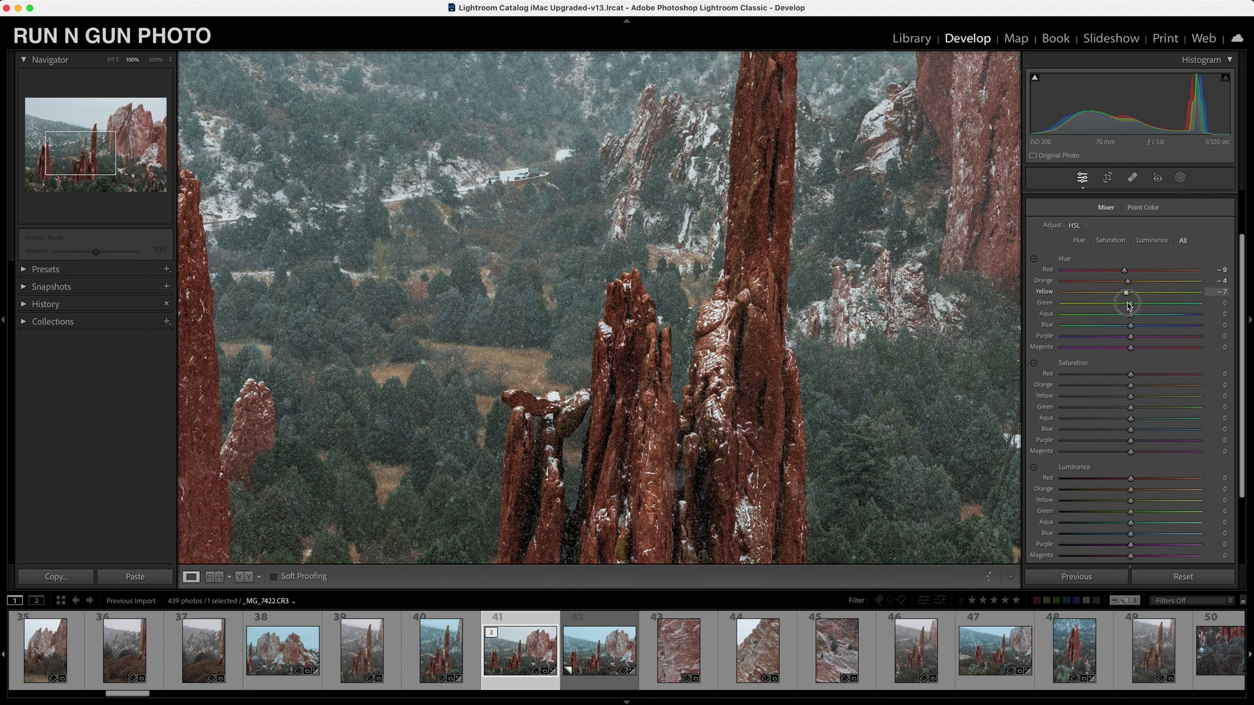
{"action": "left_click", "coordinate": [899, 380]}
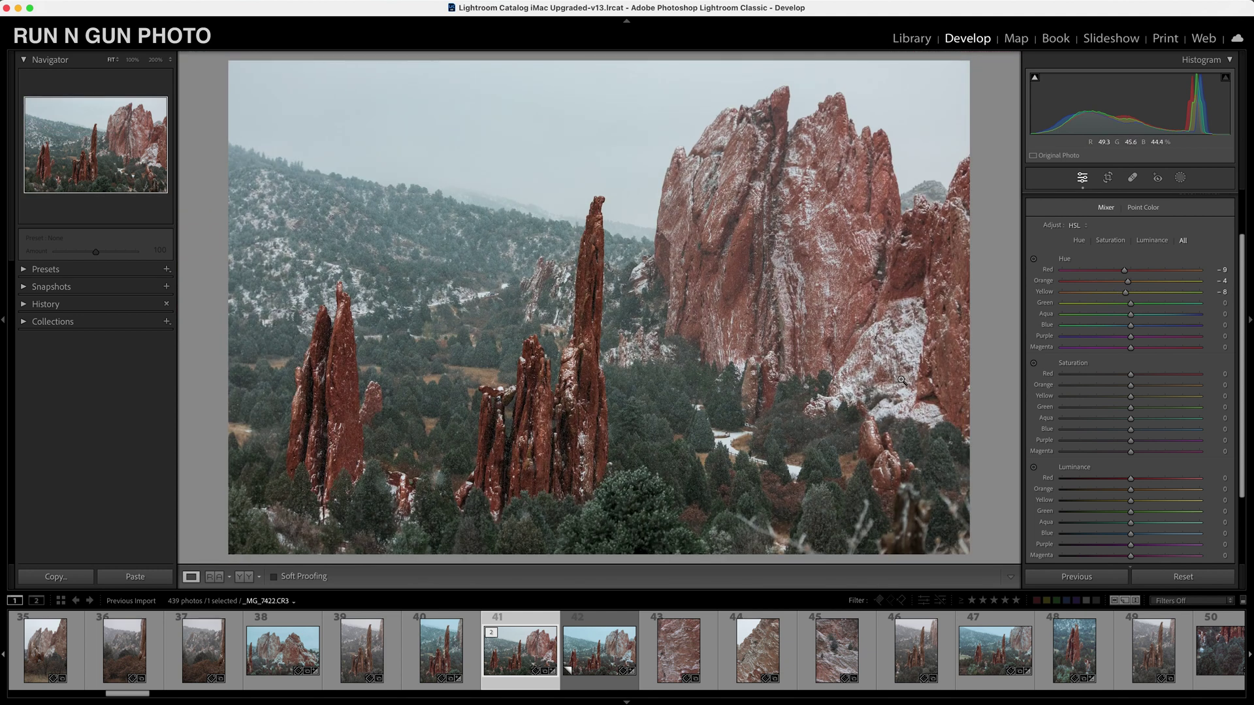
- Set the Color Mixer hues to green +3, aqua +10 and blue +11, checking the trees up close
{"action": "mouse_move", "coordinate": [1131, 305]}
{"action": "left_mouse_down"}
{"action": "mouse_move", "coordinate": [1083, 307]}
{"action": "mouse_move", "coordinate": [1153, 308]}
{"action": "mouse_move", "coordinate": [1130, 310]}
{"action": "left_mouse_up"}
{"action": "left_click", "coordinate": [738, 477]}
{"action": "left_click", "coordinate": [602, 416]}
{"action": "mouse_move", "coordinate": [1131, 305]}
{"action": "left_mouse_down"}
{"action": "mouse_move", "coordinate": [1104, 305]}
{"action": "mouse_move", "coordinate": [1149, 325]}
{"action": "mouse_move", "coordinate": [1106, 317]}
{"action": "mouse_move", "coordinate": [1141, 327]}
{"action": "mouse_move", "coordinate": [1138, 308]}
{"action": "mouse_move", "coordinate": [1133, 320]}
{"action": "left_mouse_up"}
- Set the Color Mixer saturation to red −19, orange +4, yellow −2, green +6, aqua +11 and blue +8
{"action": "scroll", "coordinate": [1157, 406], "scroll_direction": "down", "scroll_amount": 1}
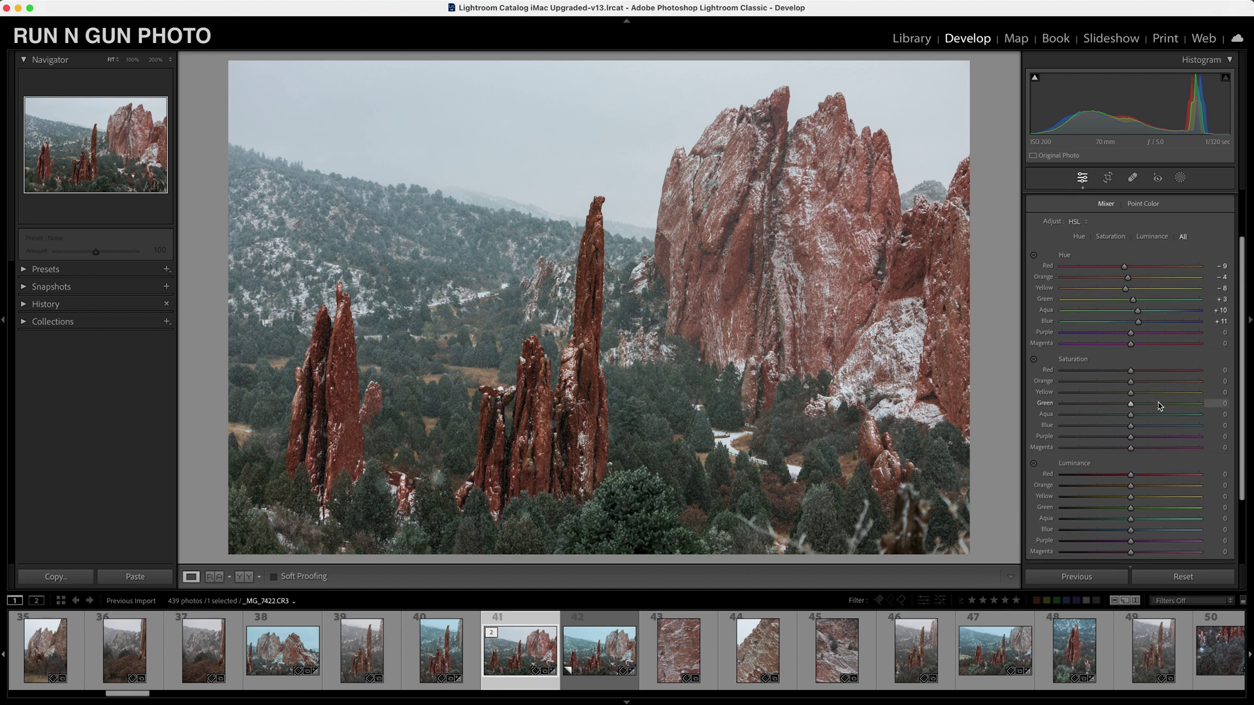
{"action": "scroll", "coordinate": [1158, 402], "scroll_direction": "down", "scroll_amount": 2}
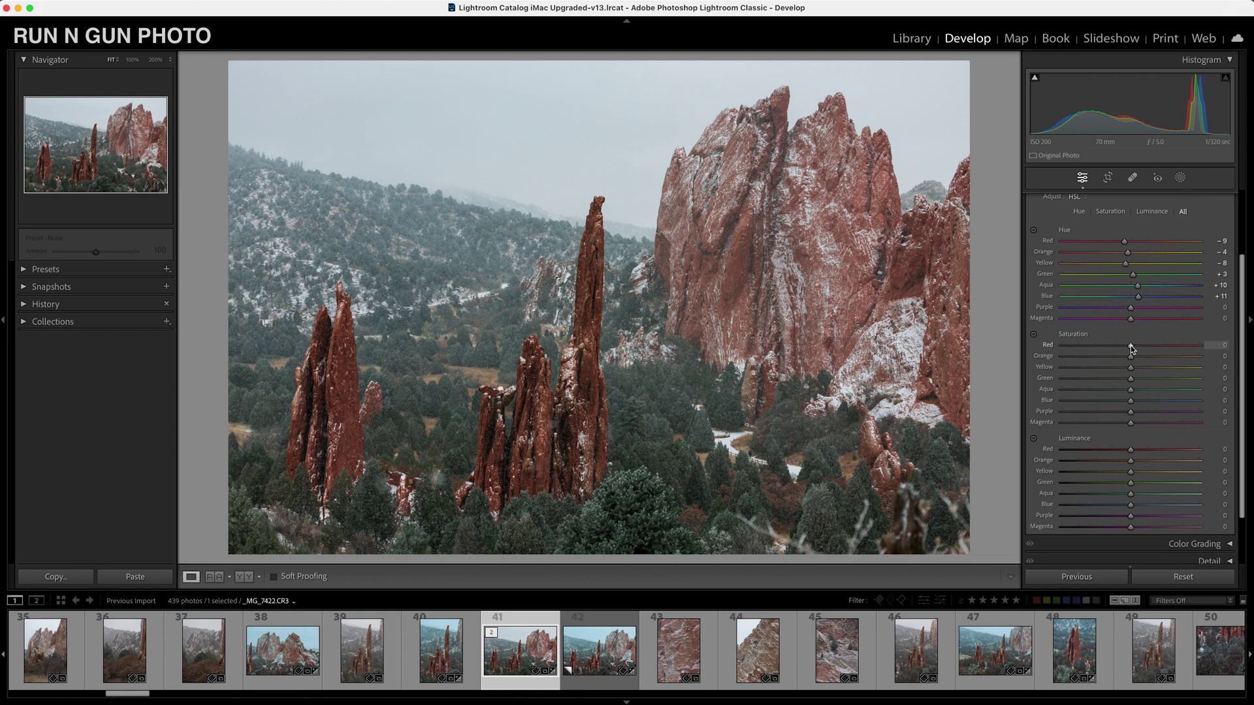
{"action": "left_click", "coordinate": [713, 398]}
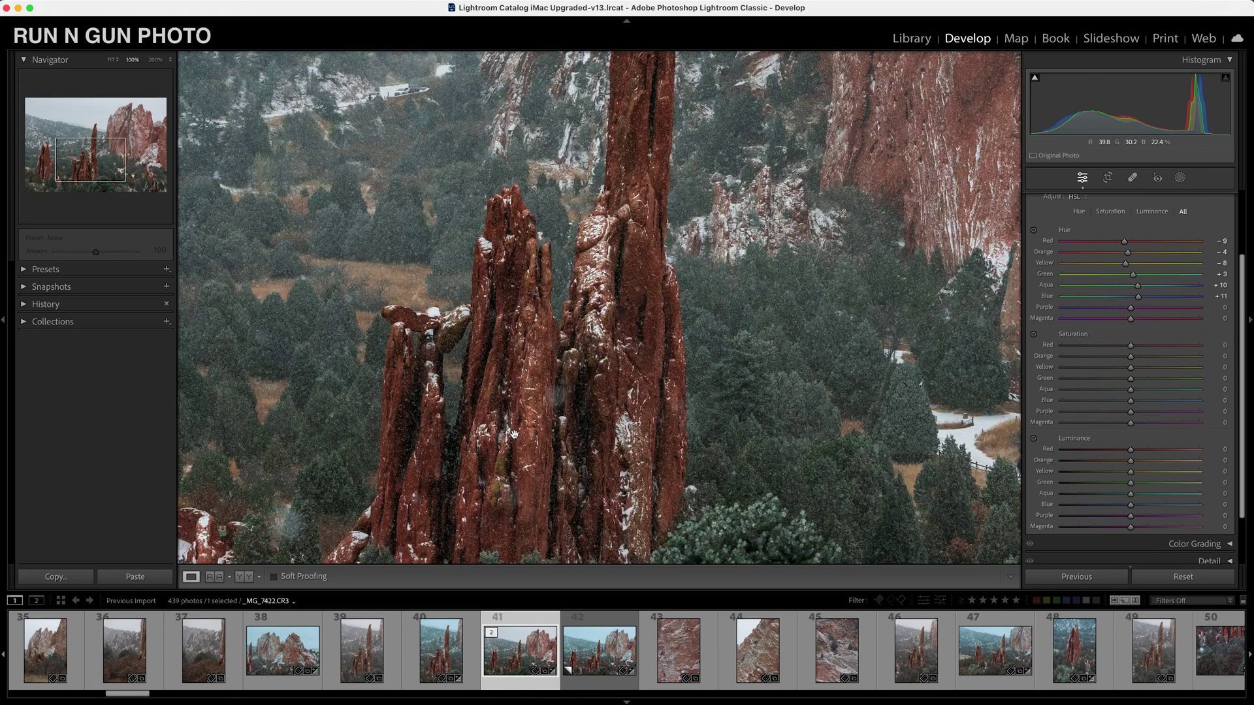
{"action": "left_click", "coordinate": [714, 398]}
{"action": "left_click_drag", "start_coordinate": [1131, 347], "coordinate": [1137, 385]}
{"action": "left_click_drag", "start_coordinate": [1130, 390], "coordinate": [1138, 389]}
{"action": "left_click_drag", "start_coordinate": [1132, 401], "coordinate": [1138, 409]}
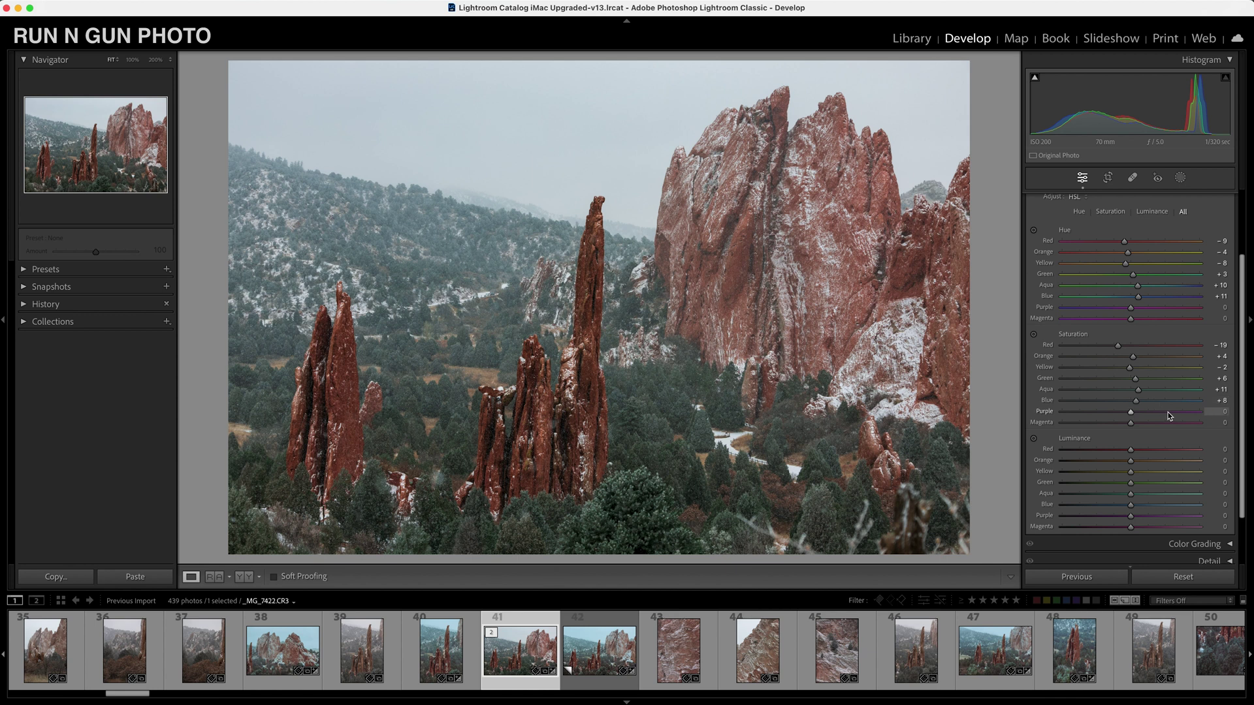
- Set the Color Mixer luminance to red −2 and orange +31, judging the change on the rock spires at 100%
{"action": "scroll", "coordinate": [1169, 416], "scroll_direction": "down", "scroll_amount": 3}
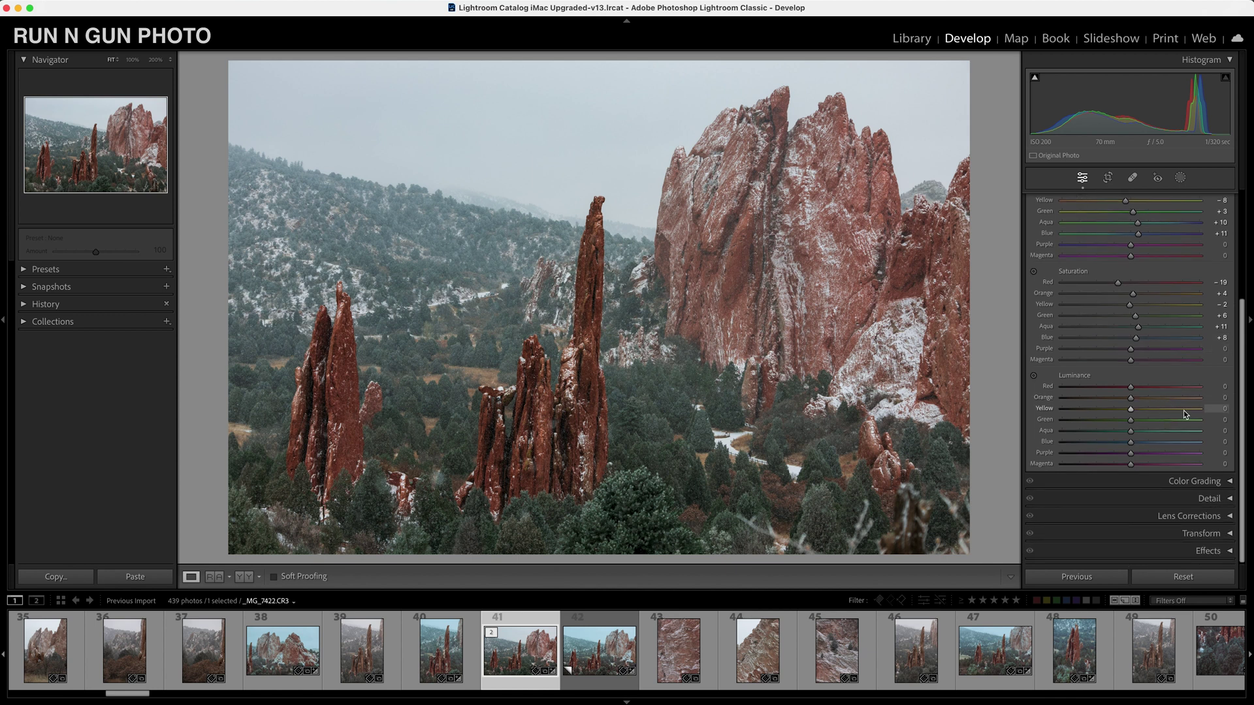
{"action": "mouse_move", "coordinate": [1130, 388]}
{"action": "left_mouse_down"}
{"action": "mouse_move", "coordinate": [1113, 391]}
{"action": "mouse_move", "coordinate": [1140, 400]}
{"action": "left_mouse_up"}
{"action": "left_click", "coordinate": [543, 447]}
{"action": "left_click_drag", "start_coordinate": [551, 429], "coordinate": [592, 378]}
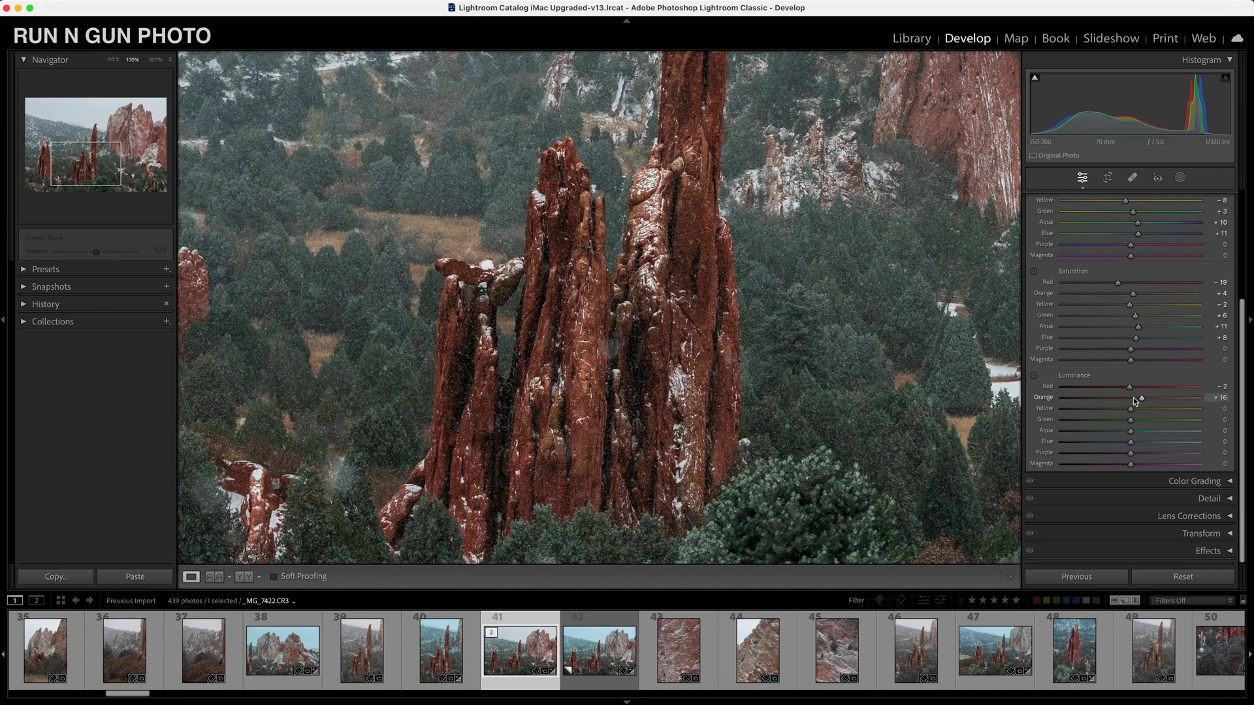
{"action": "left_click_drag", "start_coordinate": [1142, 400], "coordinate": [1151, 400]}
{"action": "left_click", "coordinate": [725, 317]}
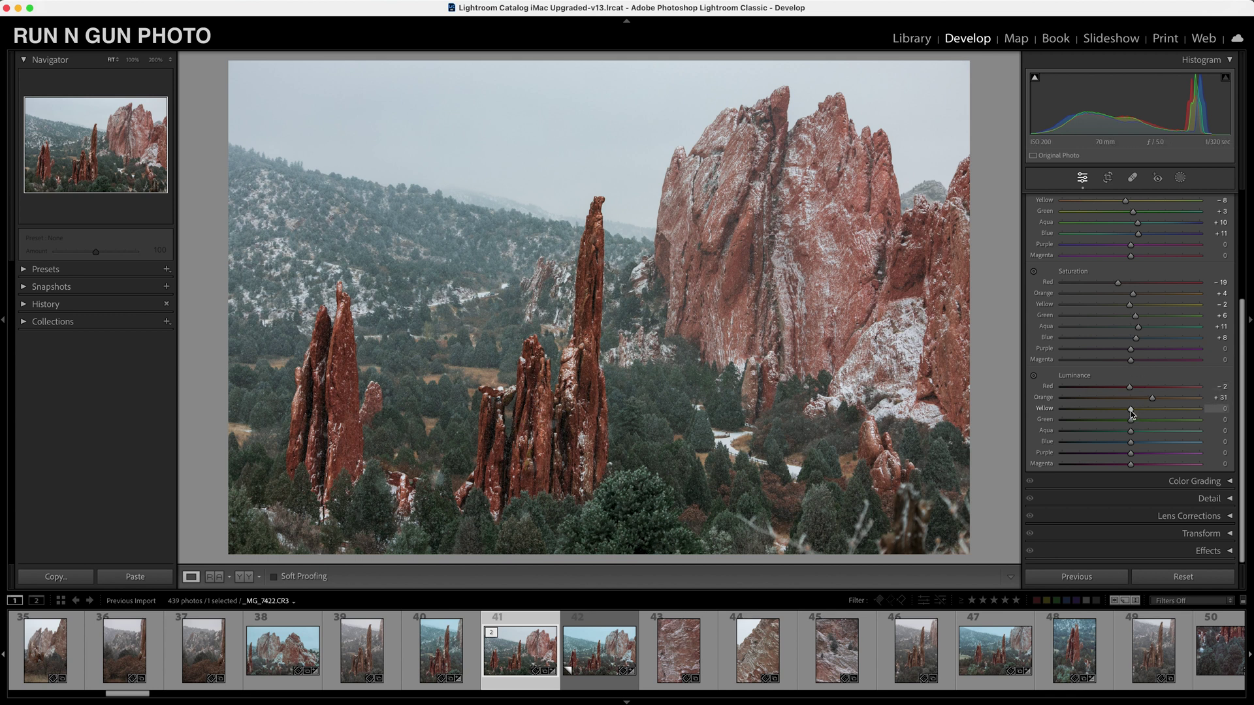
- Set the Color Mixer luminance to yellow +15, green +32, aqua +22 and blue +7
{"action": "mouse_move", "coordinate": [1131, 410]}
{"action": "left_mouse_down"}
{"action": "mouse_move", "coordinate": [1151, 414]}
{"action": "mouse_move", "coordinate": [1135, 415]}
{"action": "mouse_move", "coordinate": [1137, 429]}
{"action": "mouse_move", "coordinate": [1142, 415]}
{"action": "left_mouse_up"}
{"action": "left_click", "coordinate": [461, 368]}
{"action": "left_click", "coordinate": [512, 376]}
{"action": "mouse_move", "coordinate": [1133, 434]}
{"action": "left_mouse_down"}
{"action": "mouse_move", "coordinate": [1146, 449]}
{"action": "mouse_move", "coordinate": [1137, 443]}
{"action": "mouse_move", "coordinate": [1152, 425]}
{"action": "mouse_move", "coordinate": [1157, 442]}
{"action": "mouse_move", "coordinate": [1134, 442]}
{"action": "mouse_move", "coordinate": [1155, 424]}
{"action": "left_mouse_up"}
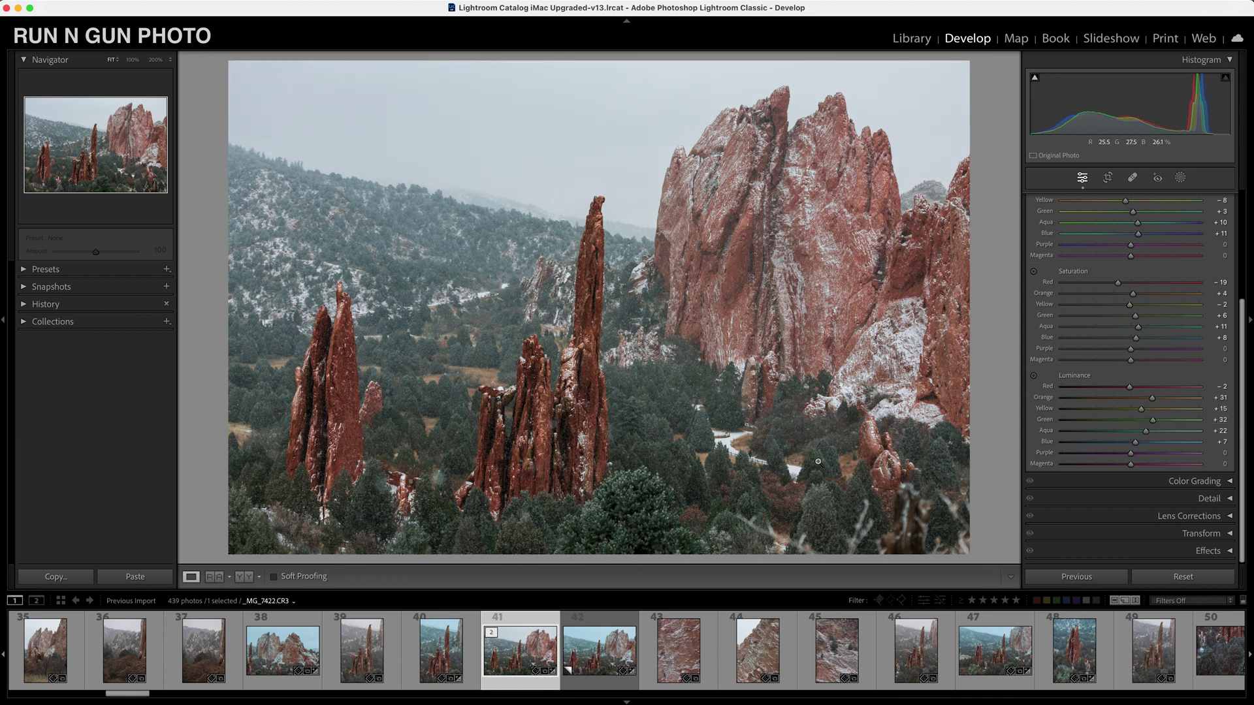
- Review the Color Mixer values, open the Color Grading controls, and examine the grading on the finished virtual copy
{"action": "scroll", "coordinate": [1103, 496], "scroll_direction": "up", "scroll_amount": 3}
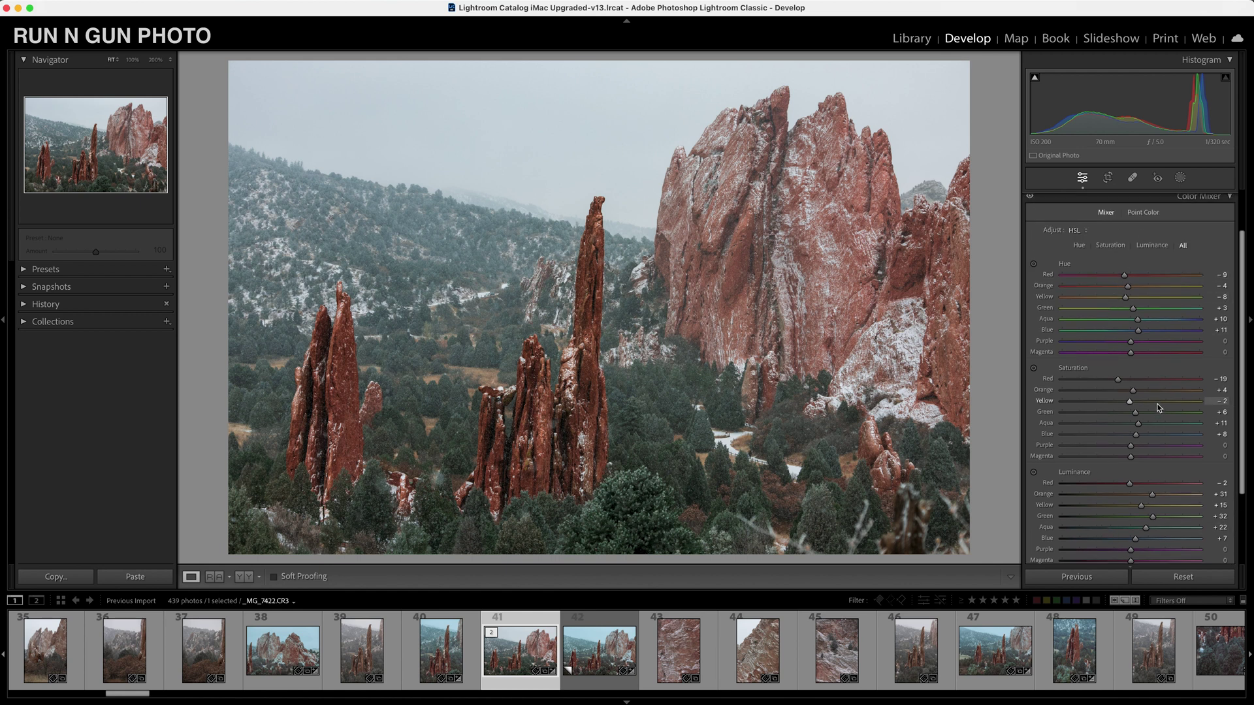
{"action": "scroll", "coordinate": [1157, 408], "scroll_direction": "up", "scroll_amount": 1}
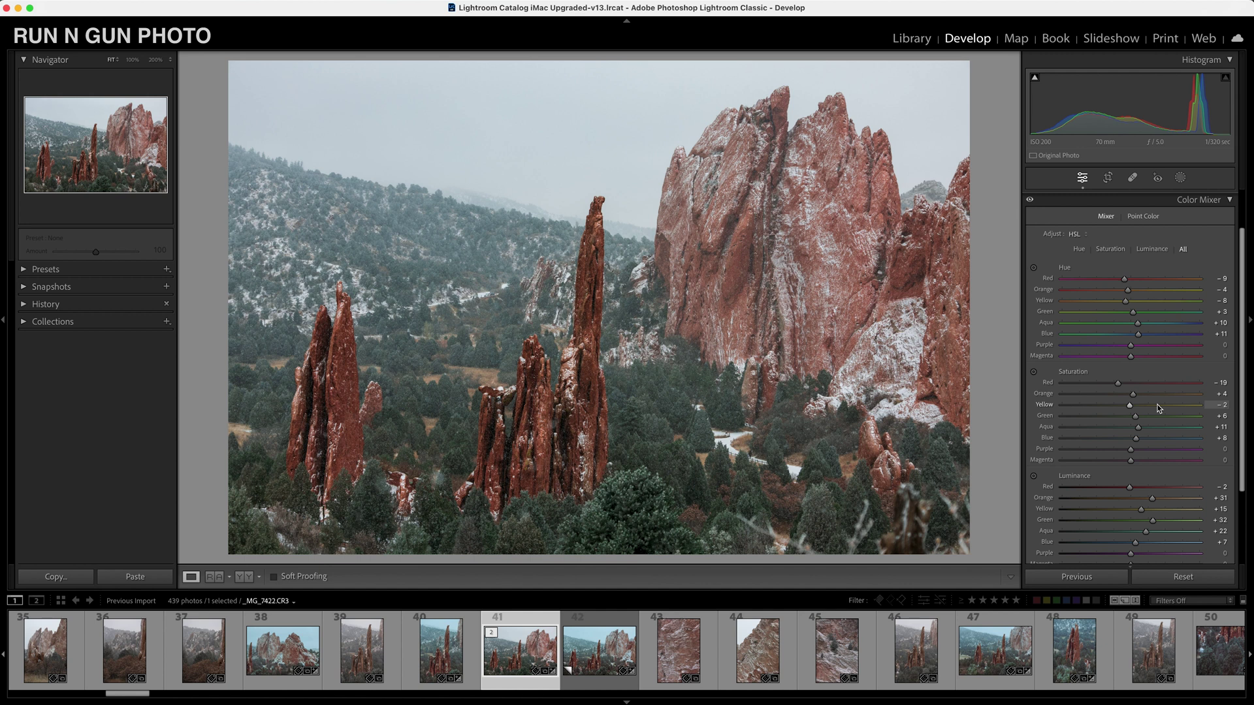
{"action": "scroll", "coordinate": [1166, 398], "scroll_direction": "up", "scroll_amount": 2}
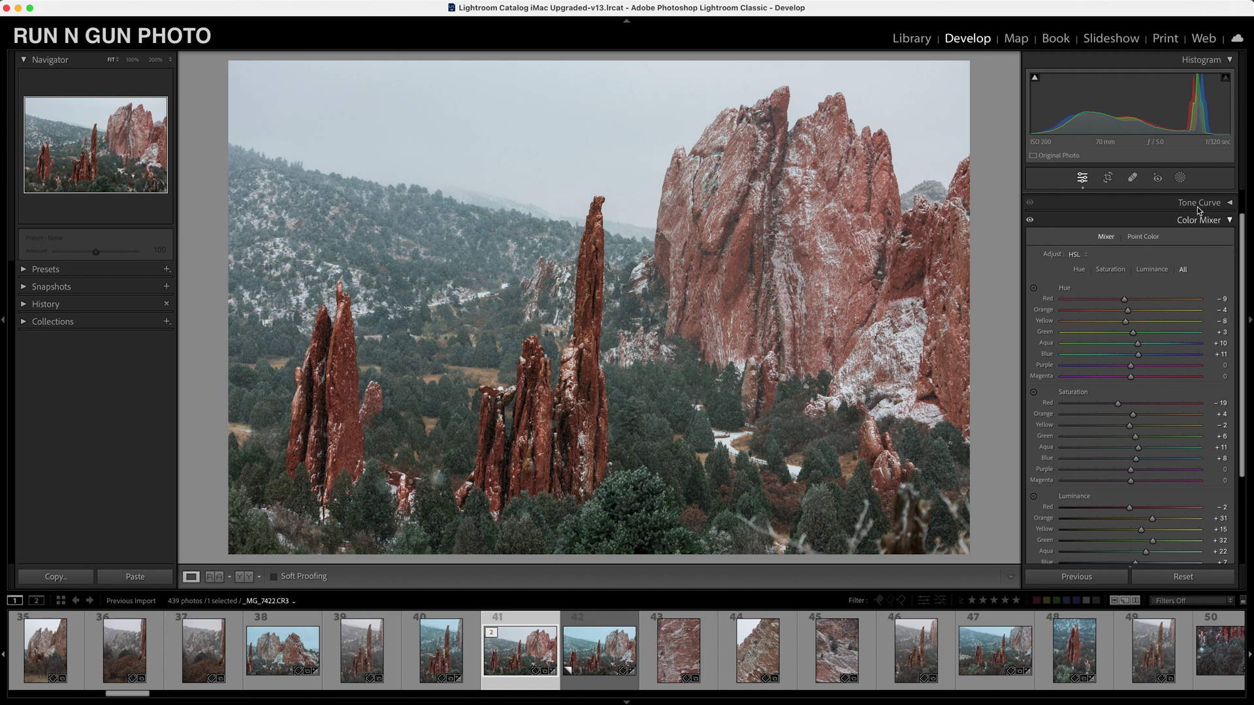
{"action": "left_click", "coordinate": [1230, 222]}
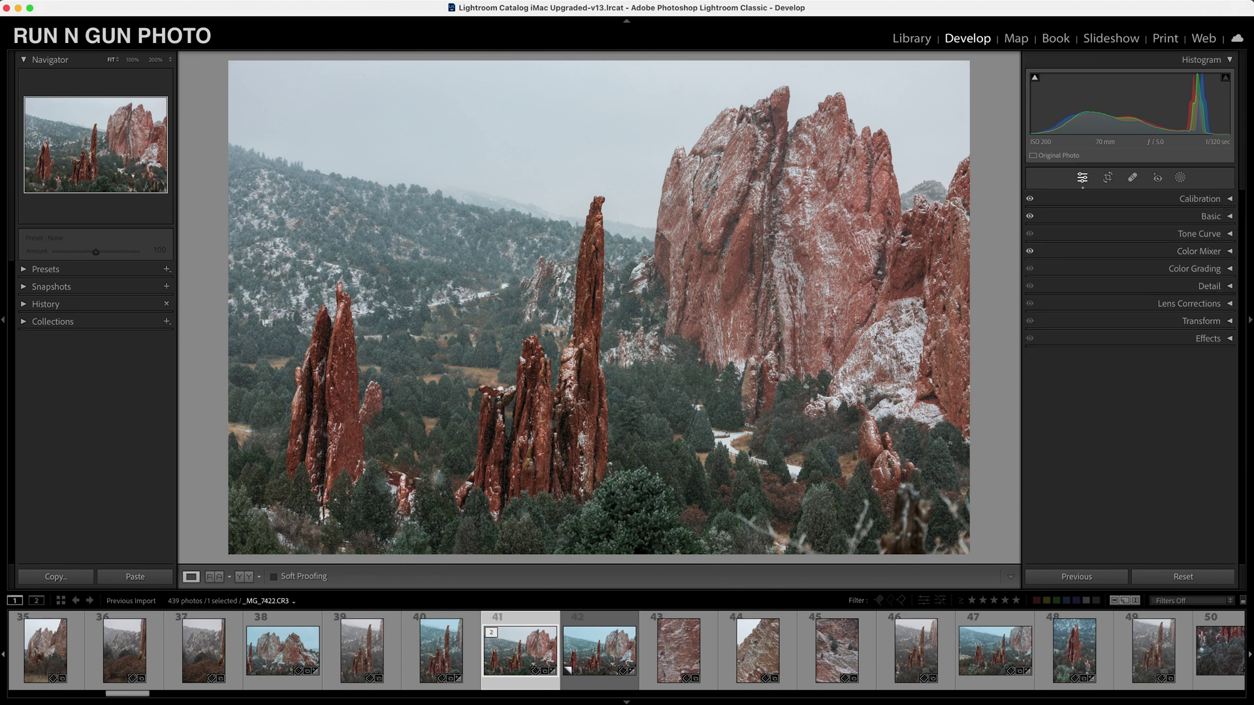
{"action": "left_click", "coordinate": [1229, 269]}
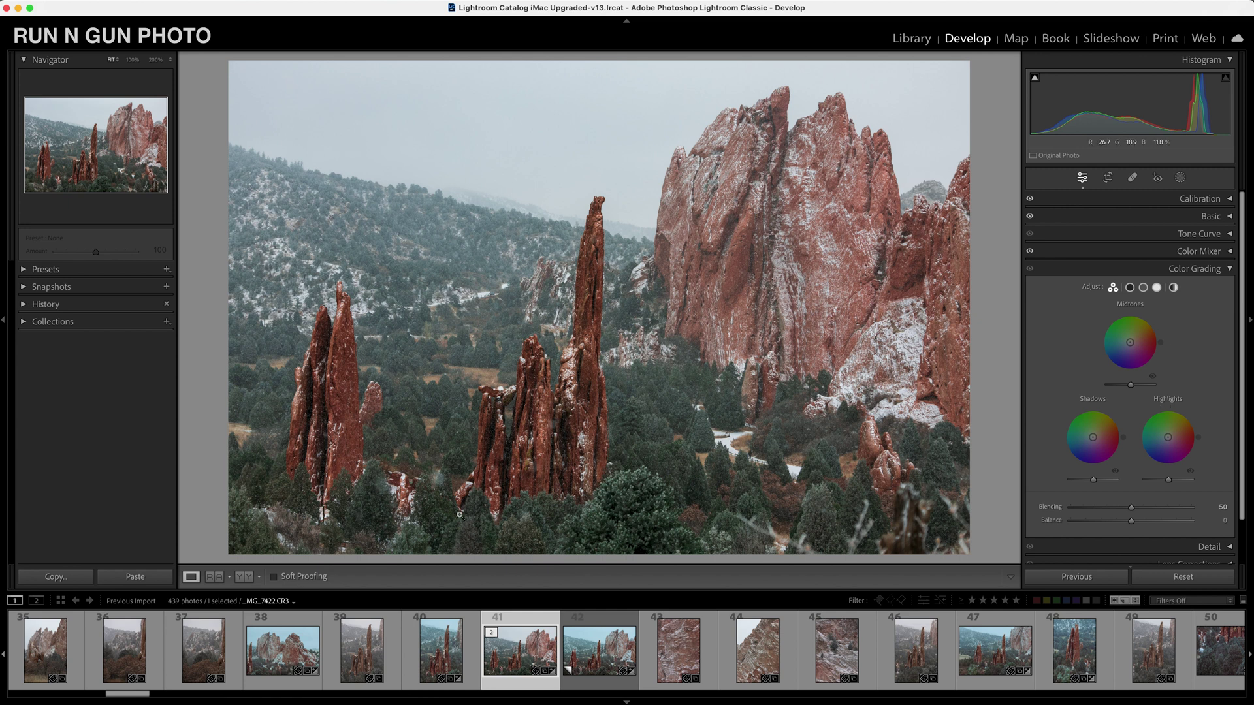
{"action": "left_click", "coordinate": [588, 650]}
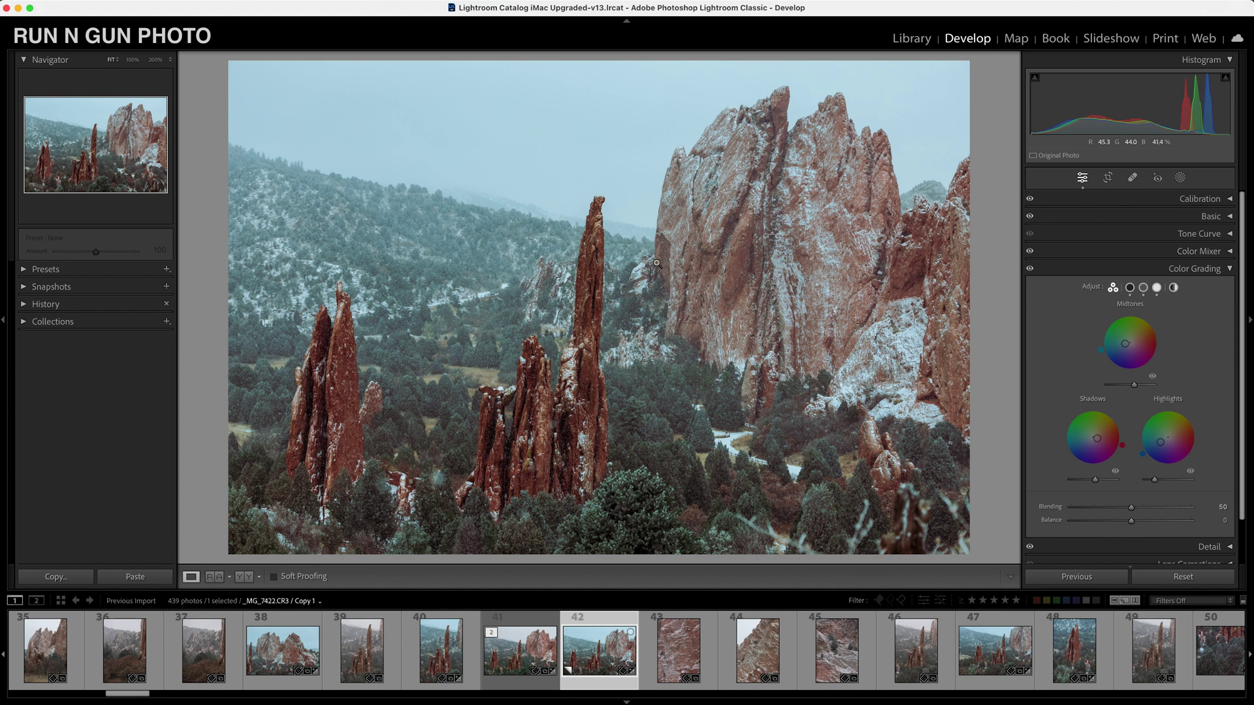
- Return to the original photo and tint its midtones teal-blue at hue about 198, saturation 10 and luminance +16
{"action": "left_click", "coordinate": [532, 655]}
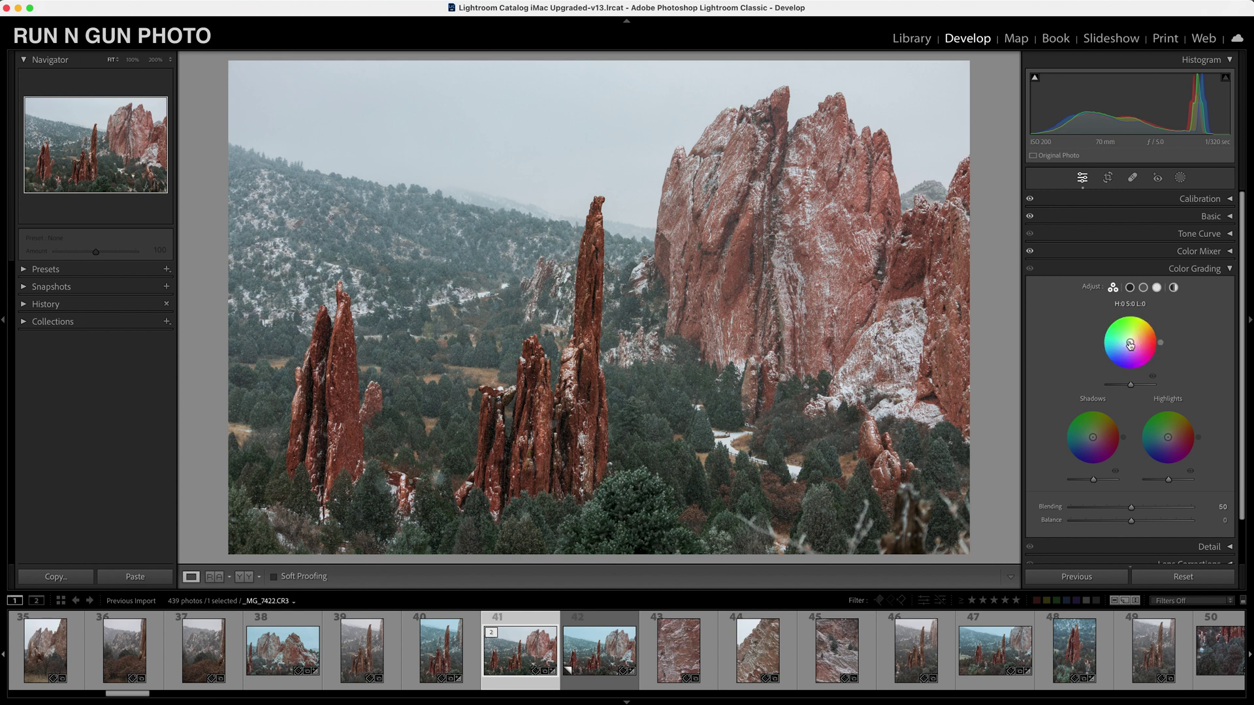
{"action": "left_click_drag", "start_coordinate": [1130, 346], "coordinate": [1101, 352]}
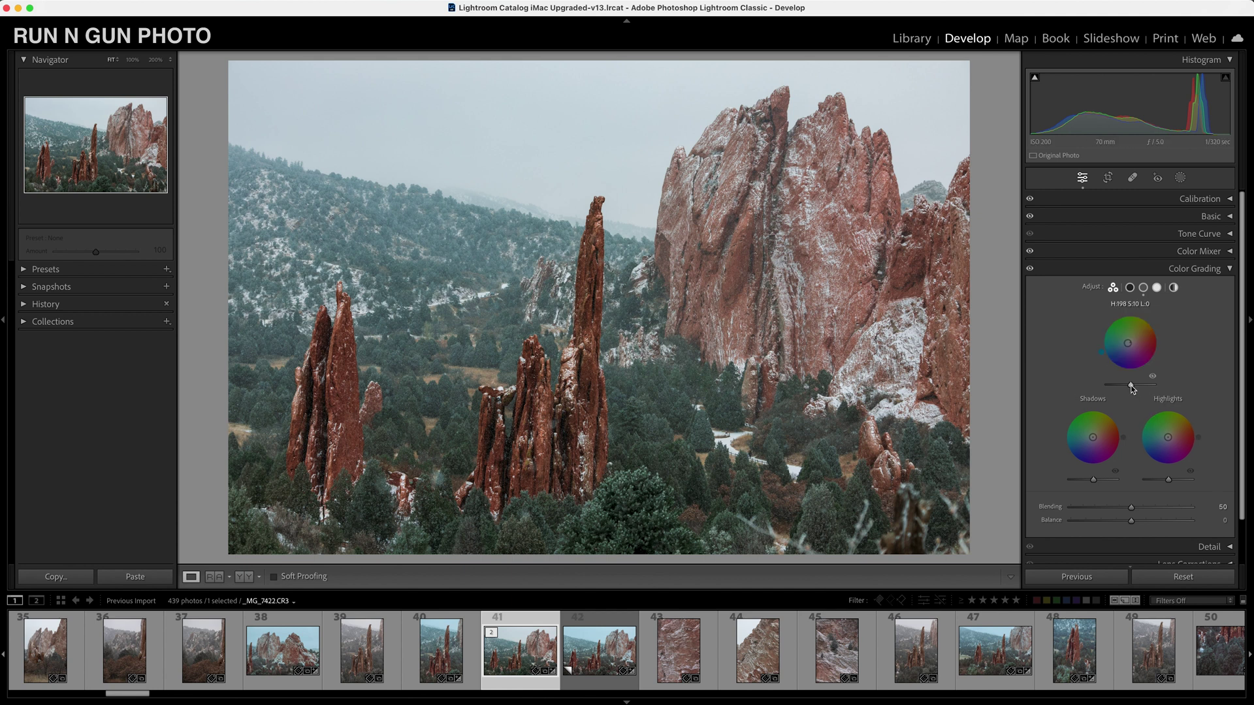
{"action": "left_click_drag", "start_coordinate": [1130, 385], "coordinate": [1134, 393]}
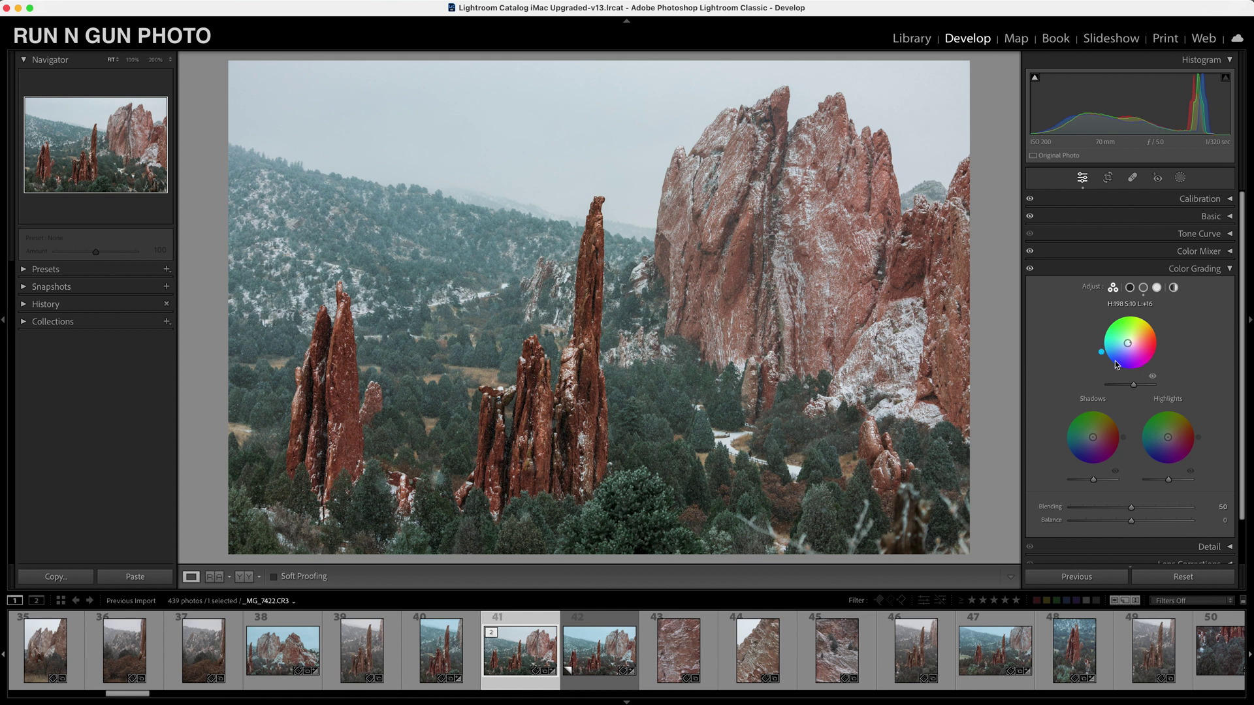
{"action": "left_click_drag", "start_coordinate": [1101, 354], "coordinate": [1100, 352]}
{"action": "left_click_drag", "start_coordinate": [1100, 351], "coordinate": [1100, 350]}
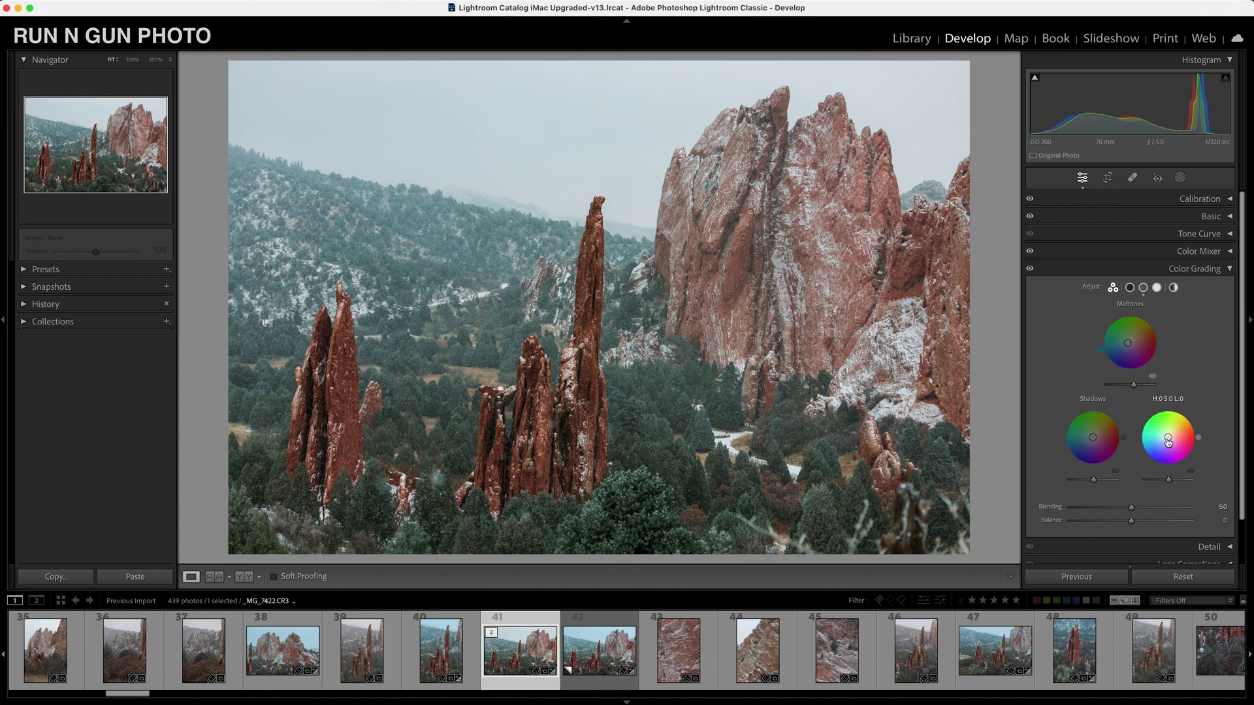
- Check the sky at 100% and tint the highlights blue at hue 204, saturation 36 and luminance −34
{"action": "left_click", "coordinate": [366, 128]}
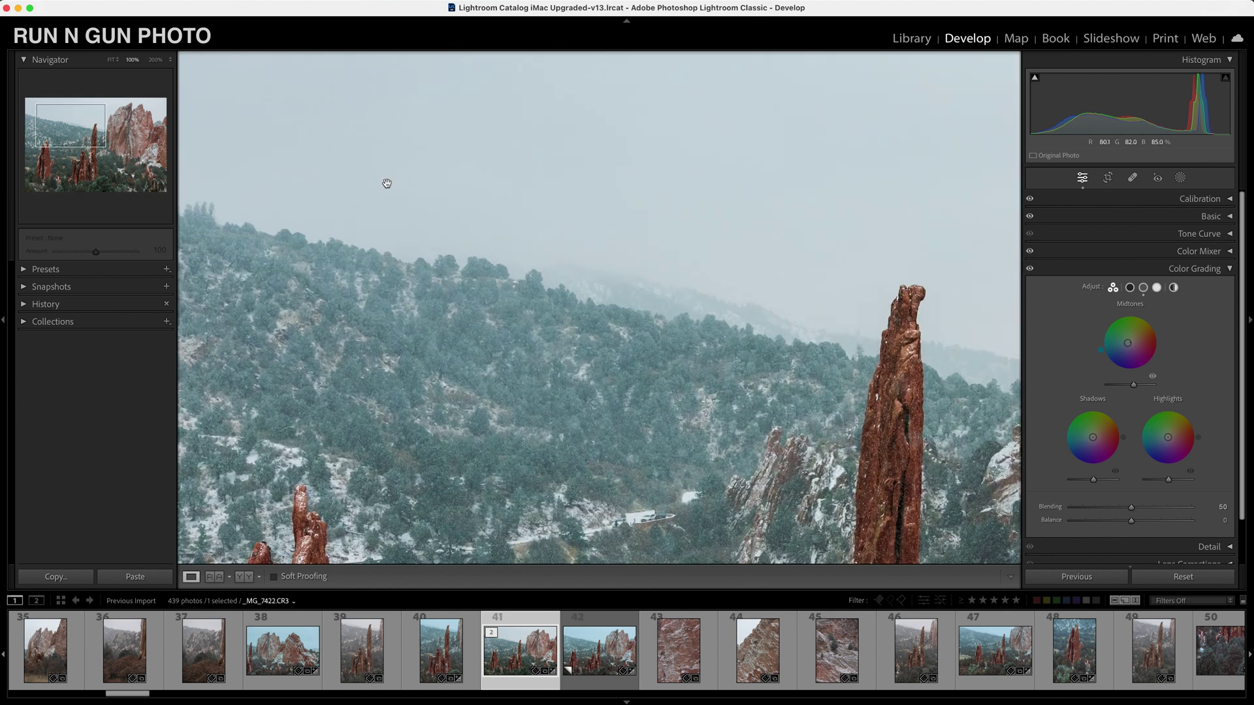
{"action": "left_click", "coordinate": [779, 252]}
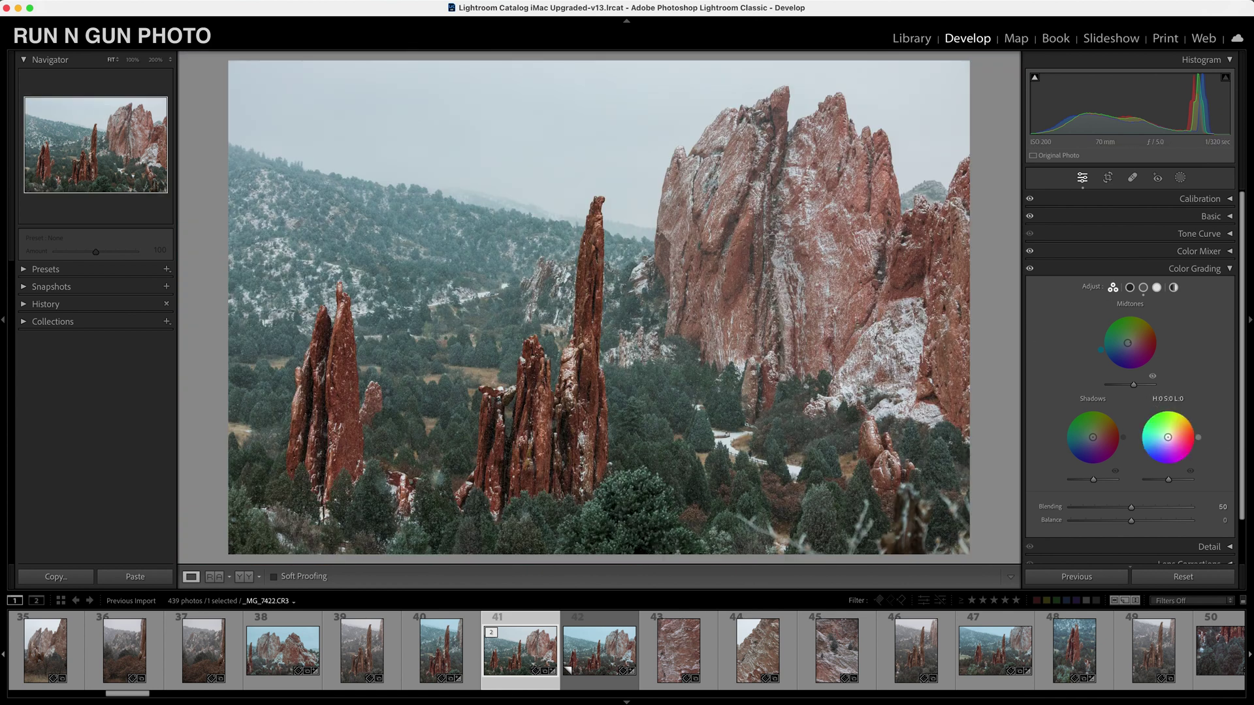
{"action": "left_click_drag", "start_coordinate": [1168, 438], "coordinate": [1160, 439]}
{"action": "mouse_move", "coordinate": [1165, 441]}
{"action": "left_mouse_down"}
{"action": "mouse_move", "coordinate": [1147, 442]}
{"action": "mouse_move", "coordinate": [1159, 441]}
{"action": "left_mouse_up"}
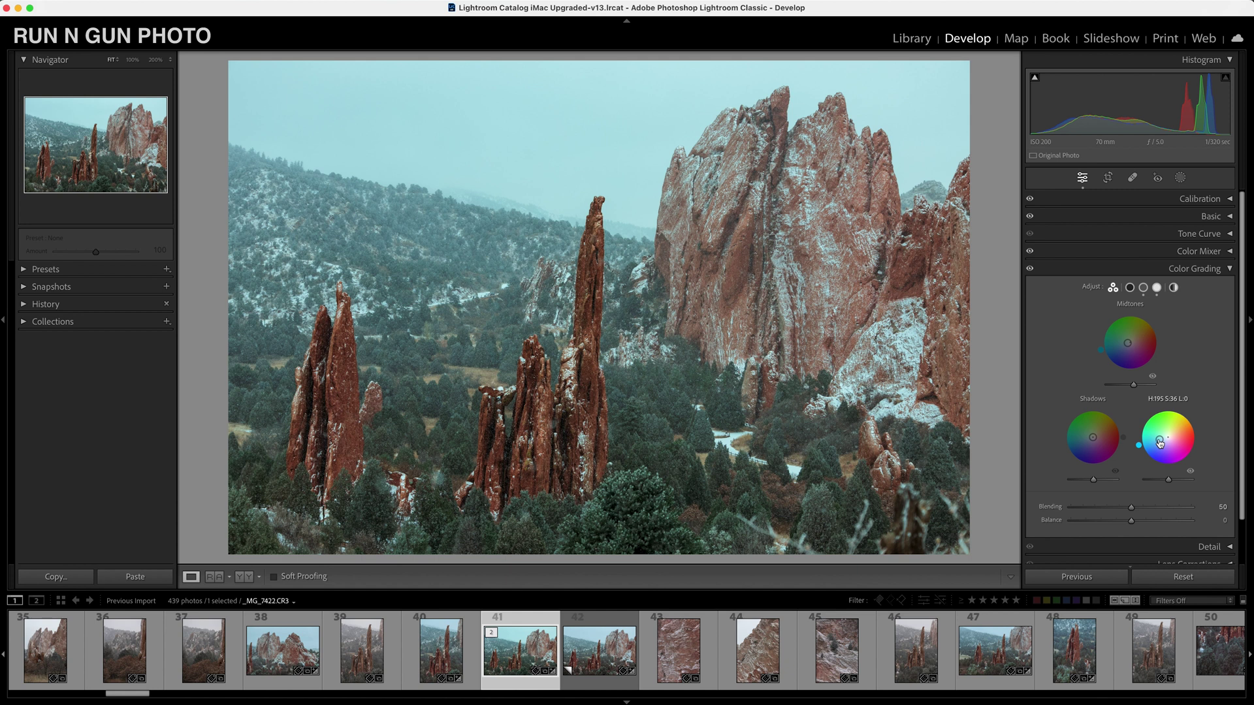
{"action": "left_click_drag", "start_coordinate": [1168, 480], "coordinate": [1140, 451]}
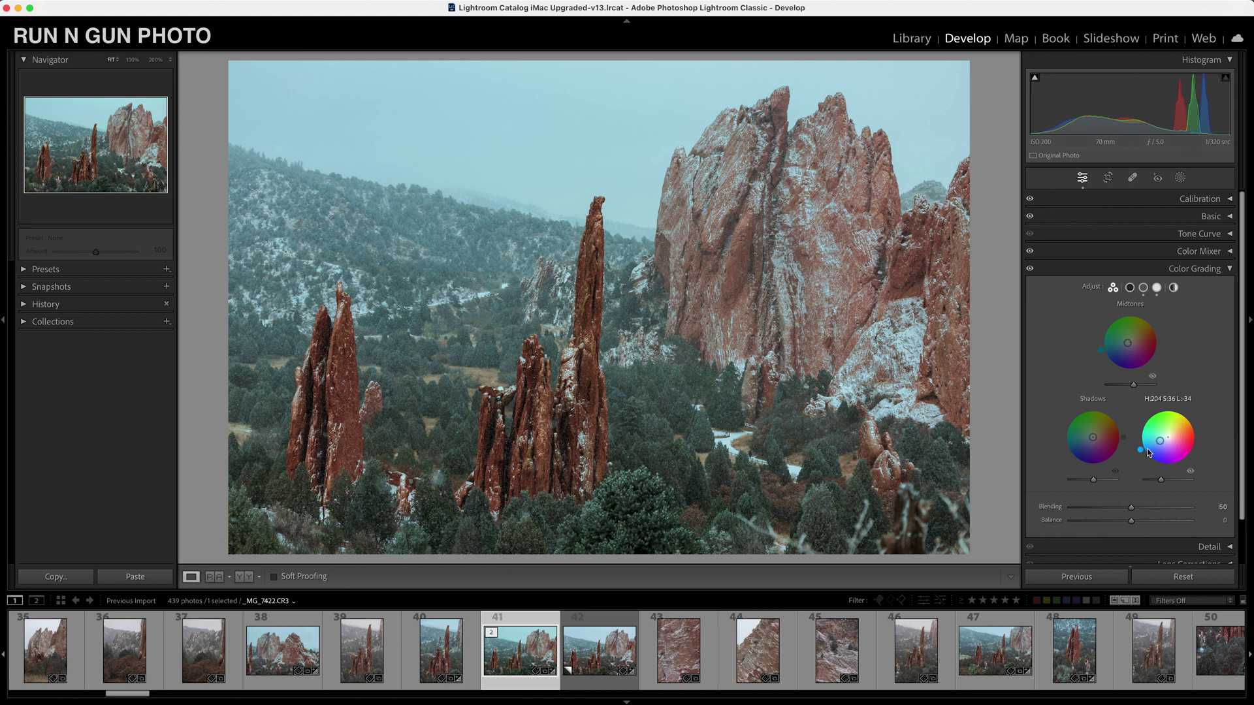
- Tint the shadows red at hue 351, saturation 20 and luminance +17, and lower the highlights luminance further
{"action": "left_click", "coordinate": [594, 409]}
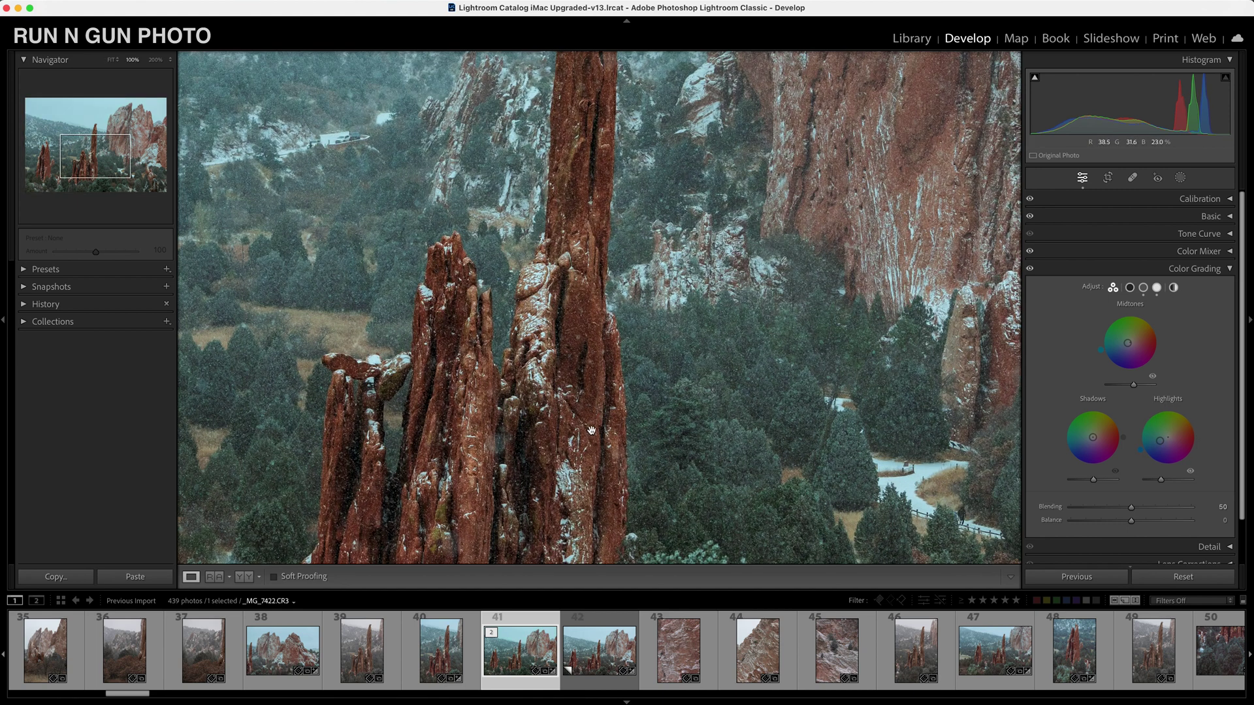
{"action": "left_click", "coordinate": [577, 367]}
{"action": "left_click", "coordinate": [680, 501]}
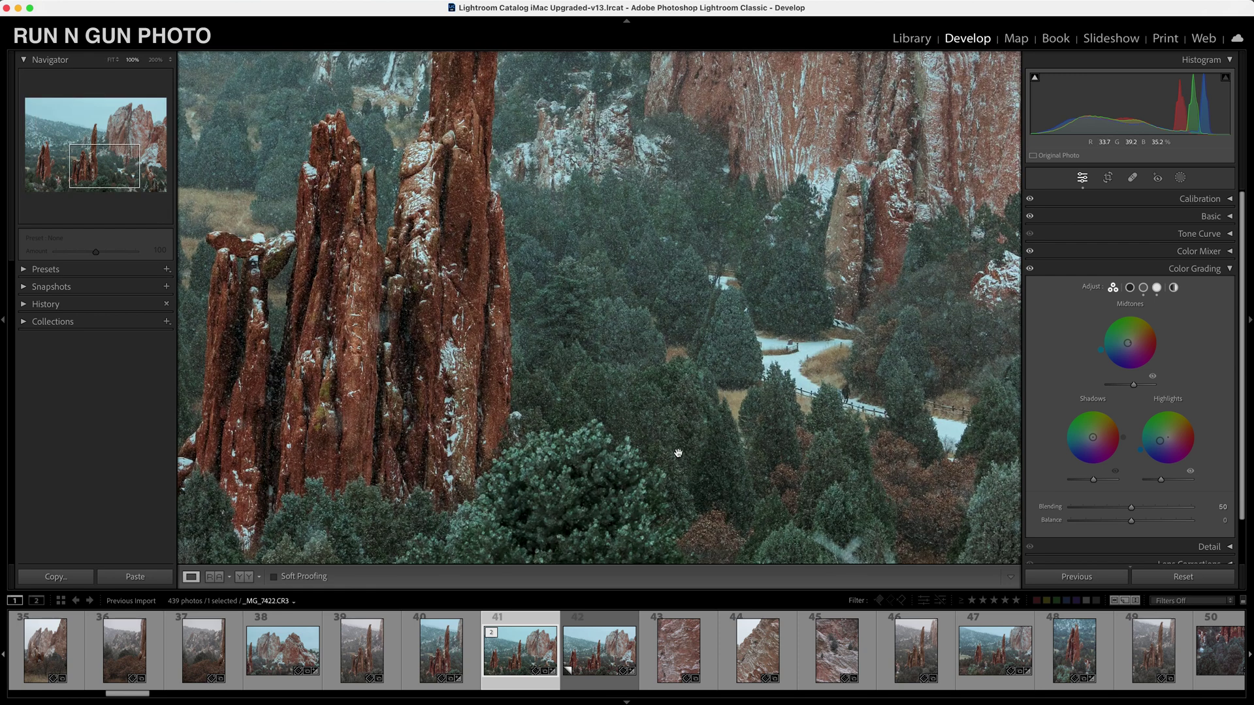
{"action": "left_click", "coordinate": [552, 145]}
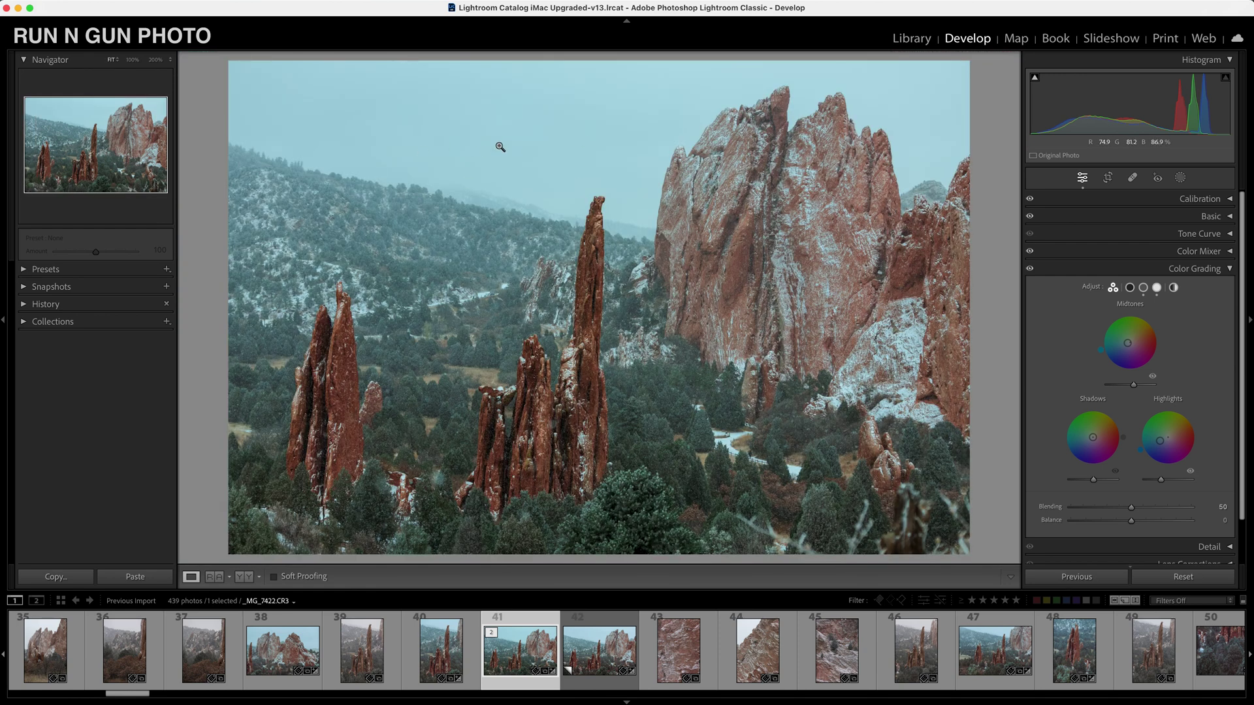
{"action": "left_click", "coordinate": [573, 447]}
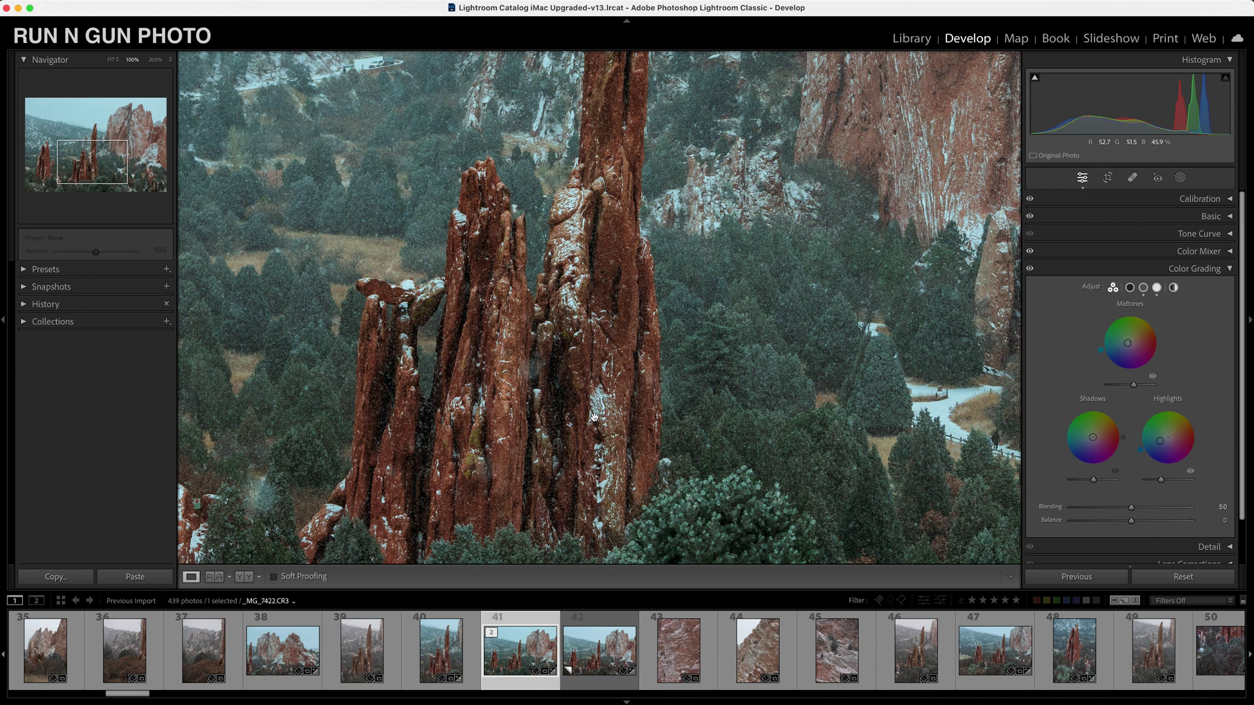
{"action": "left_click", "coordinate": [593, 416]}
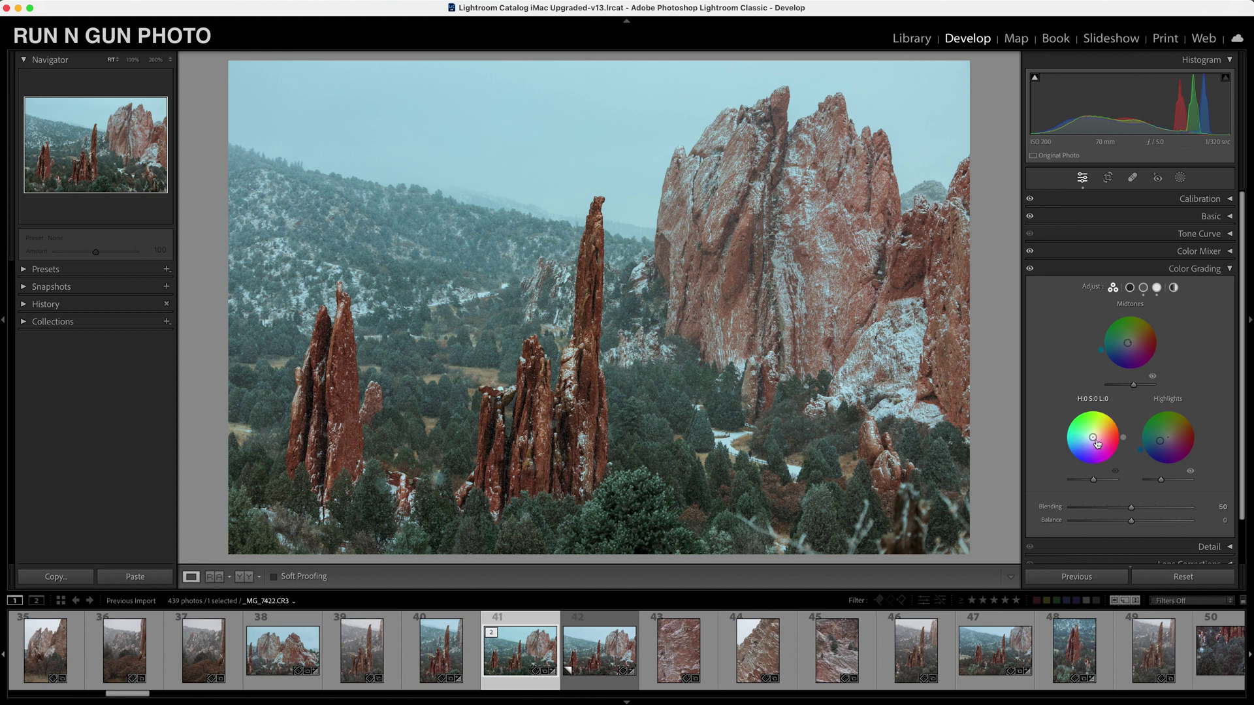
{"action": "left_click_drag", "start_coordinate": [1097, 444], "coordinate": [1097, 441]}
{"action": "left_click_drag", "start_coordinate": [1117, 454], "coordinate": [1123, 445]}
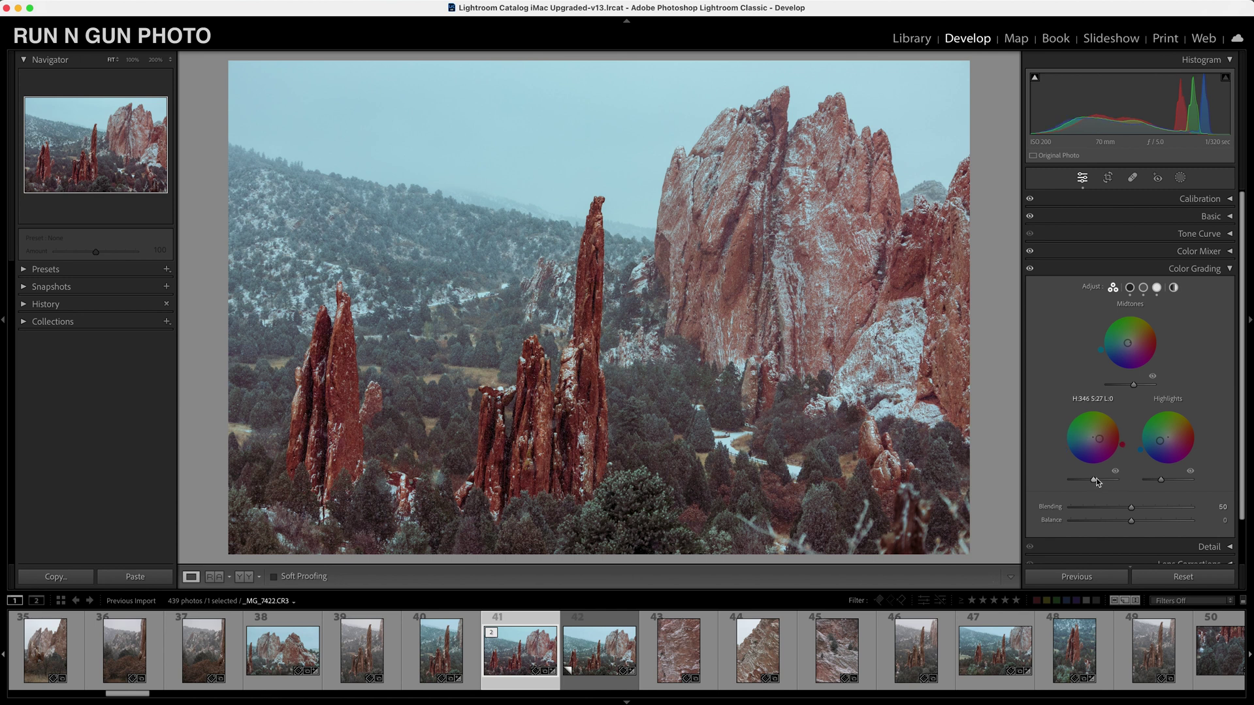
{"action": "left_click_drag", "start_coordinate": [1092, 480], "coordinate": [1098, 484]}
{"action": "left_click_drag", "start_coordinate": [1099, 439], "coordinate": [1098, 439]}
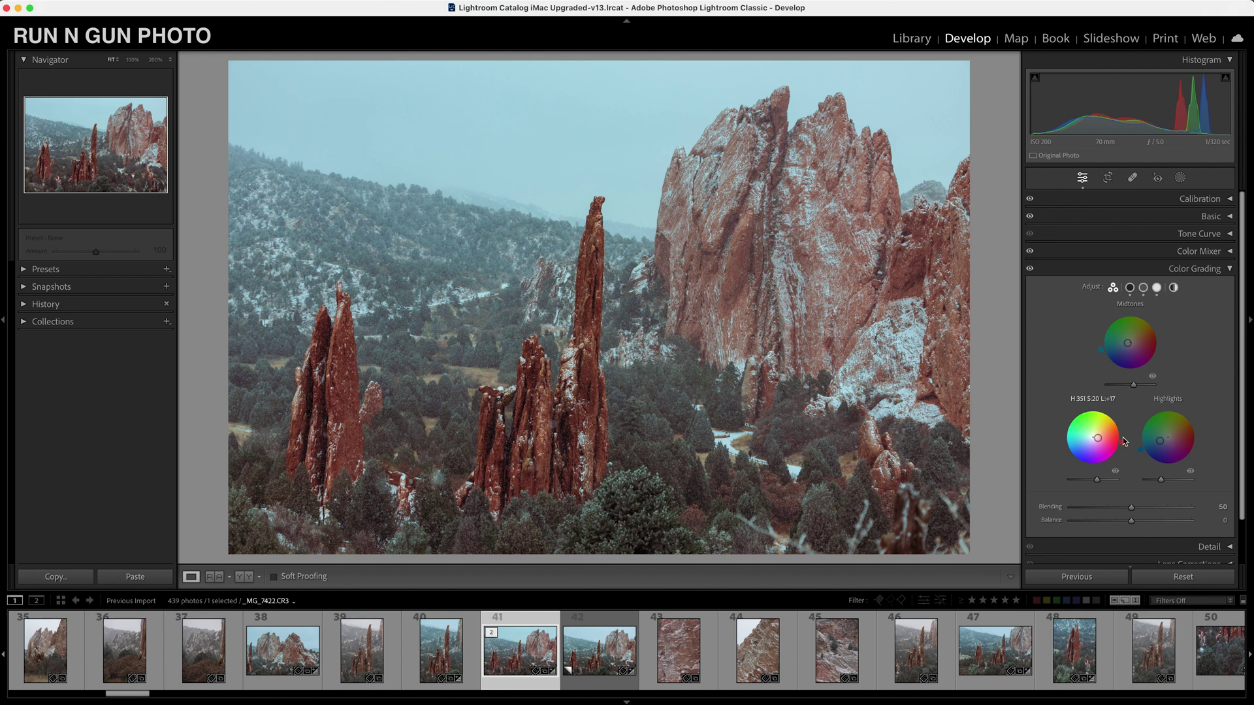
{"action": "left_click_drag", "start_coordinate": [1123, 442], "coordinate": [1097, 437]}
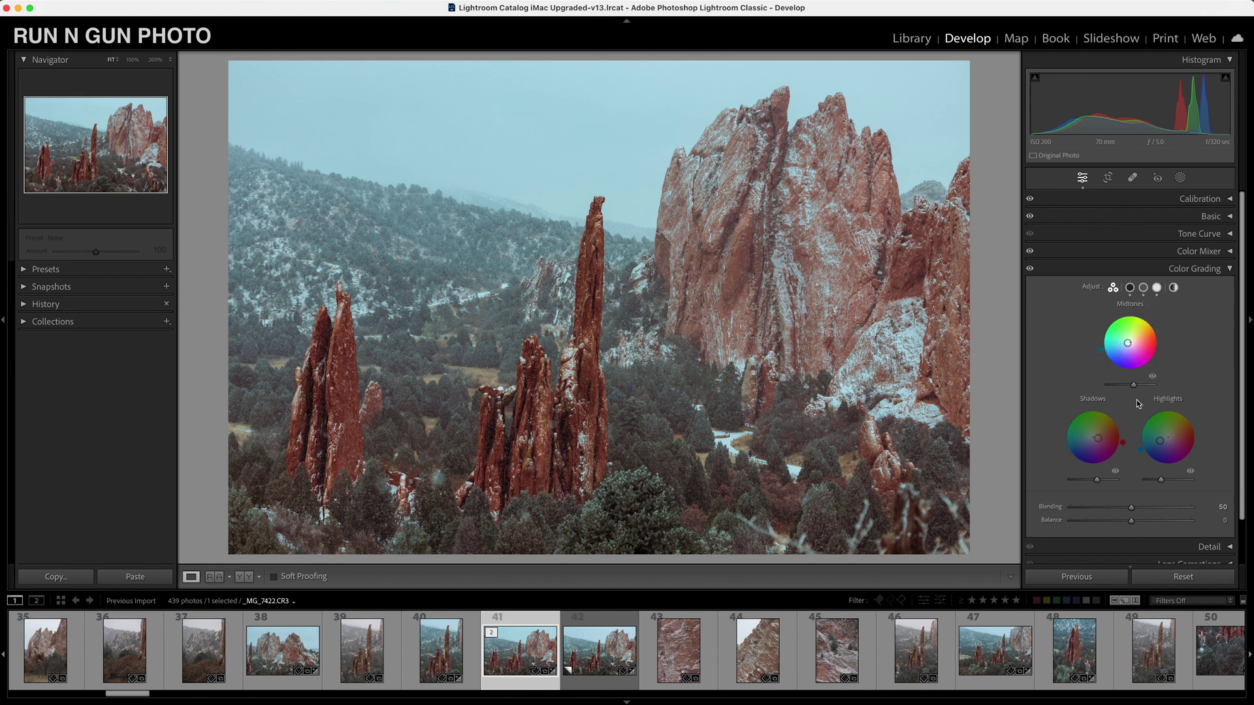
{"action": "left_click_drag", "start_coordinate": [1162, 480], "coordinate": [1154, 482]}
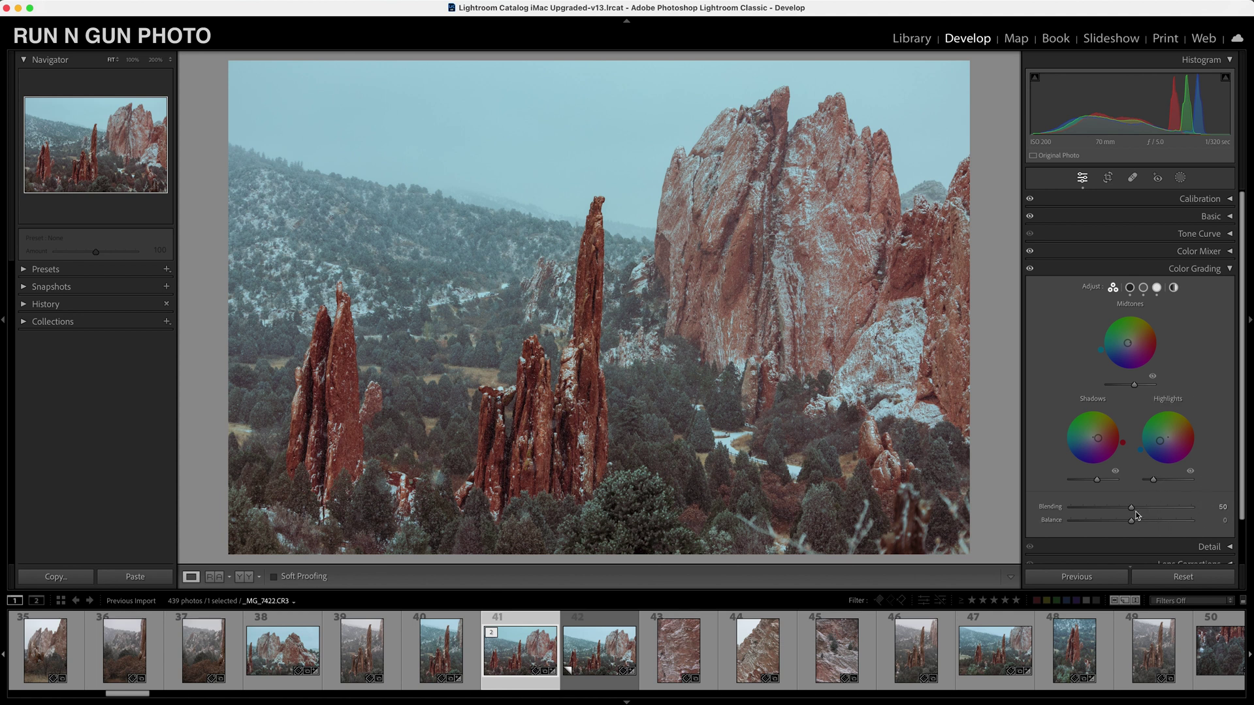
- Try a higher Color Grading Blending and a Balance of +100, undoing each change
{"action": "left_click_drag", "start_coordinate": [1132, 507], "coordinate": [1247, 519]}
{"action": "key", "text": "cmd+z"}
{"action": "left_click_drag", "start_coordinate": [1142, 520], "coordinate": [1190, 521]}
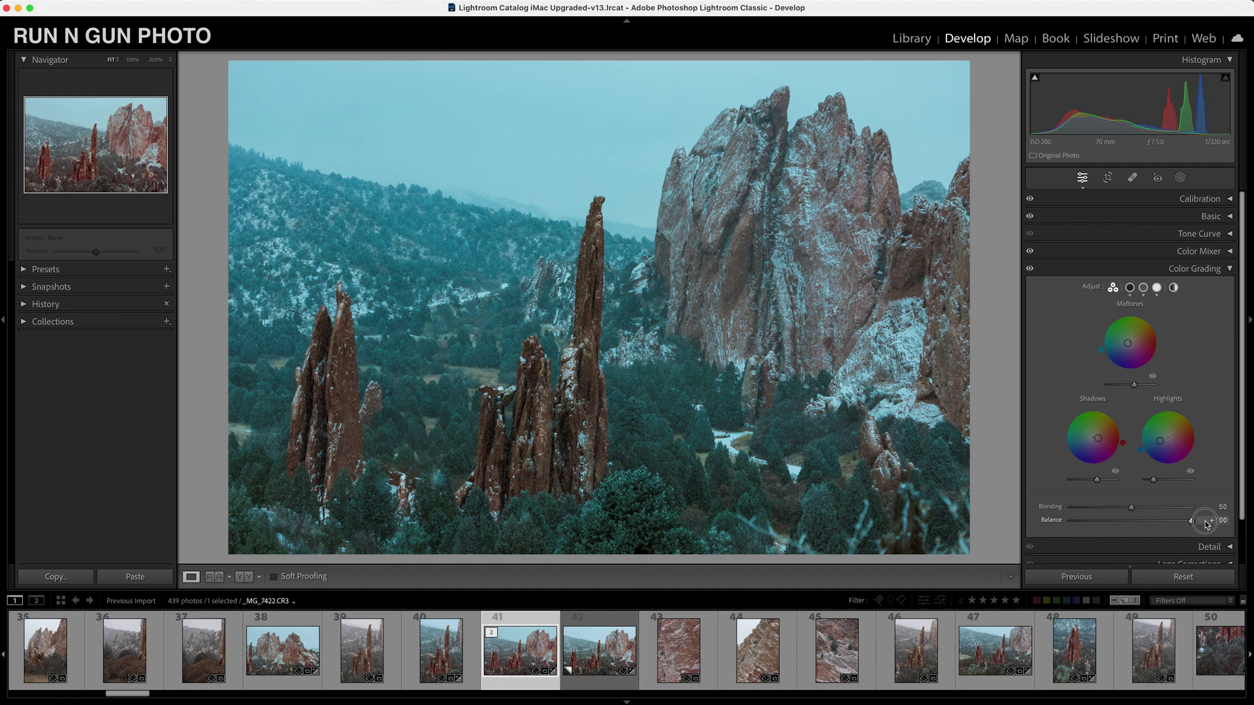
{"action": "key", "text": "super+z"}
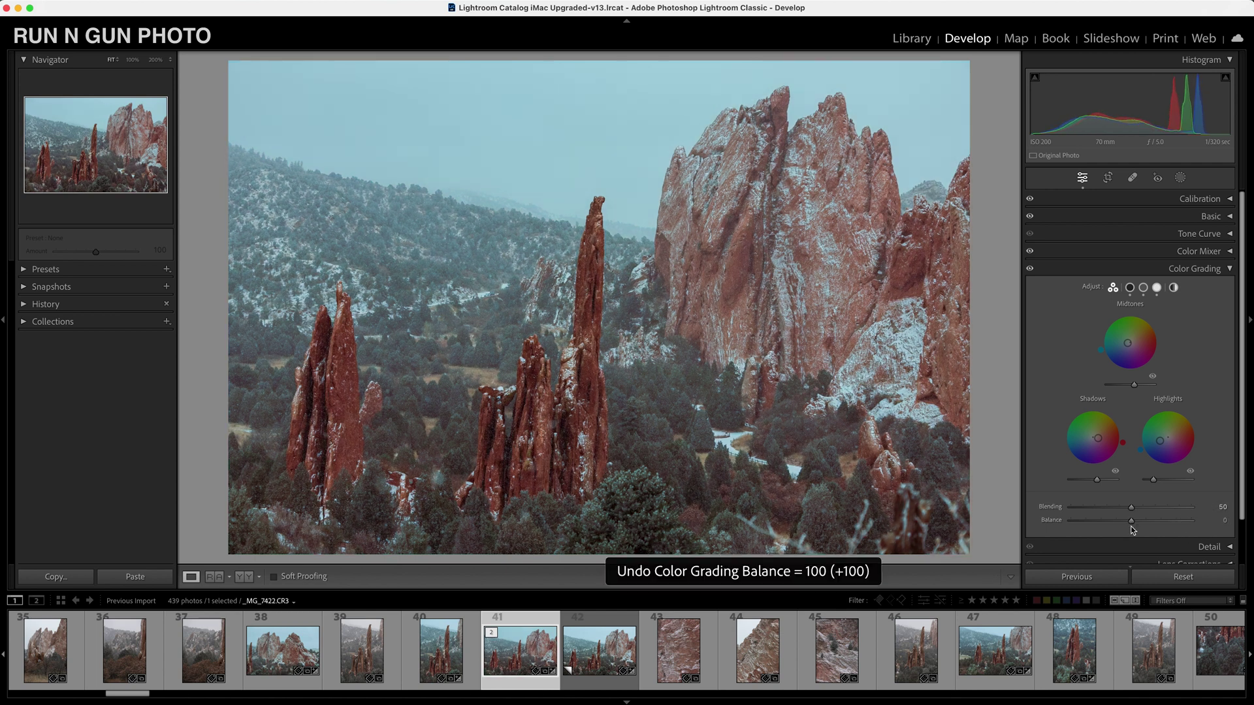
- Compare the grade with the finished virtual copy and fine-tune the original photo's temperature and tone in the Basic adjustments
{"action": "left_click", "coordinate": [615, 660]}
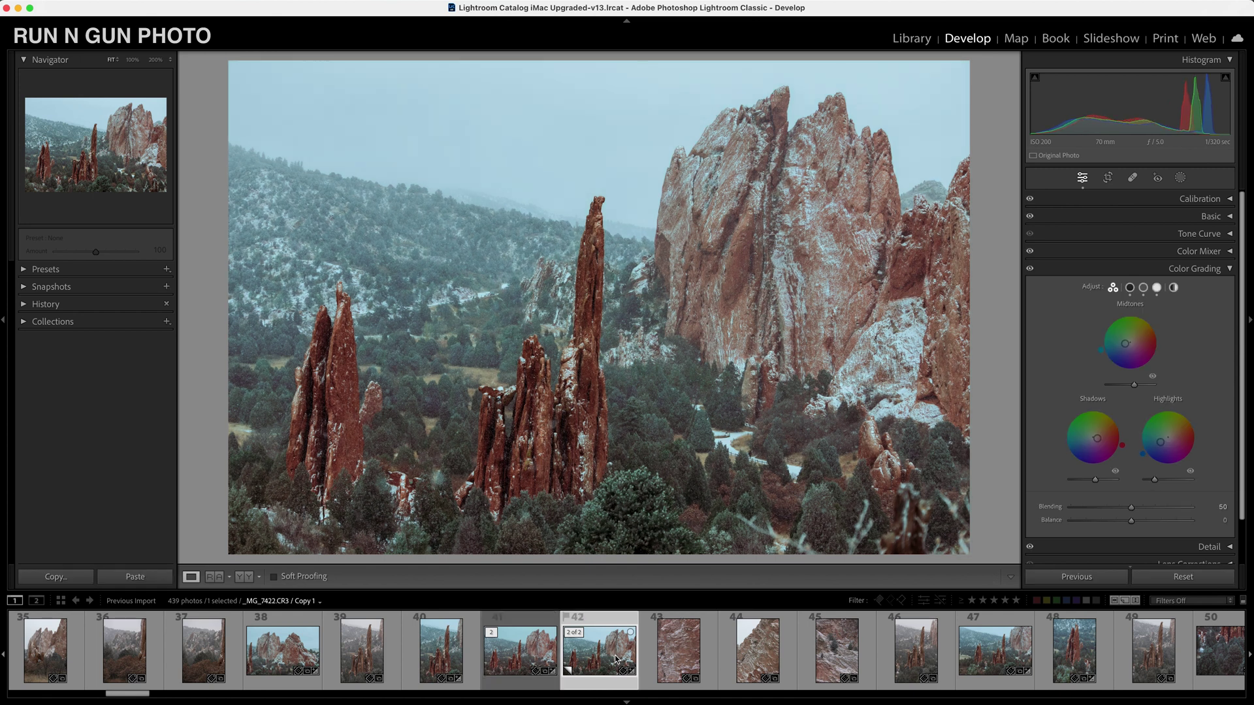
{"action": "left_click", "coordinate": [521, 664]}
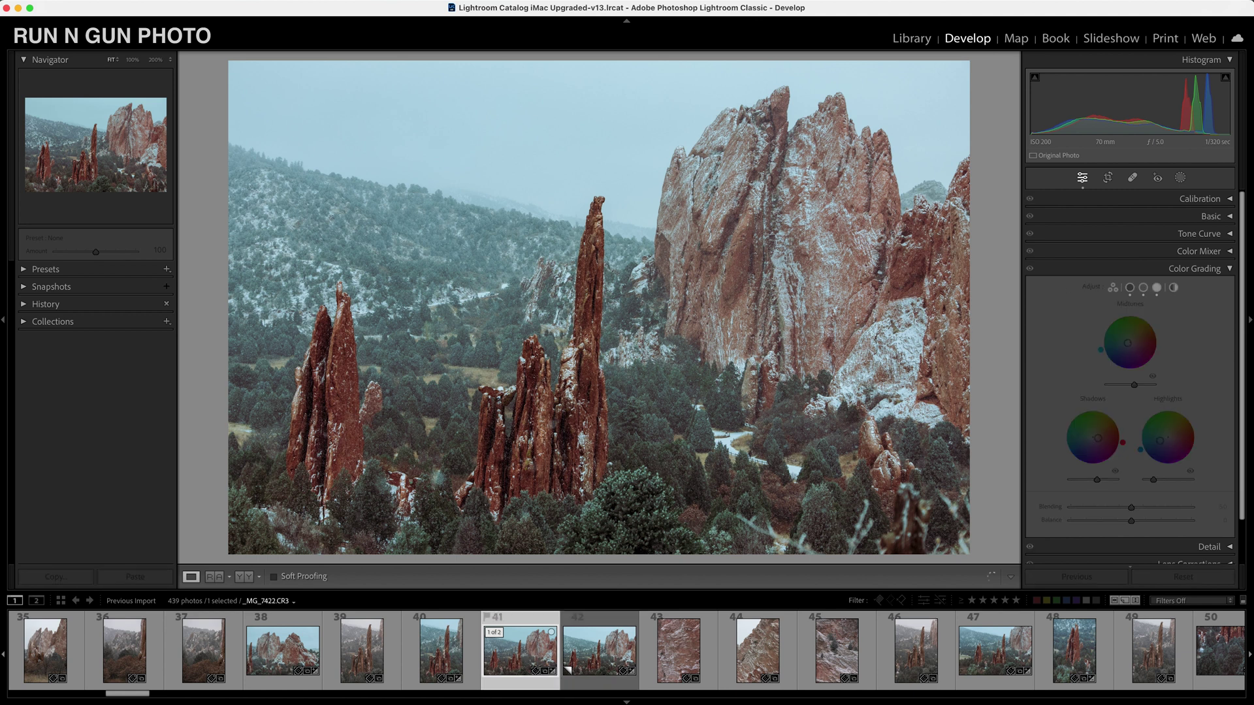
{"action": "left_click", "coordinate": [1230, 270]}
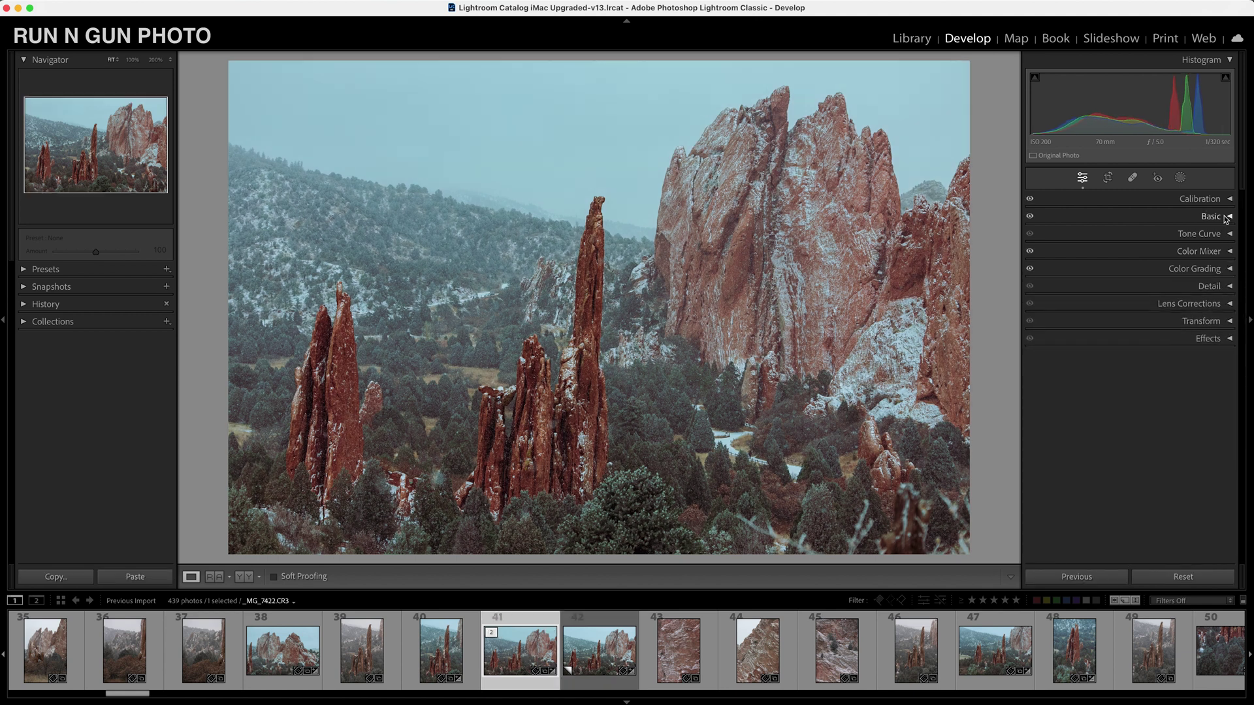
{"action": "left_click", "coordinate": [1229, 218]}
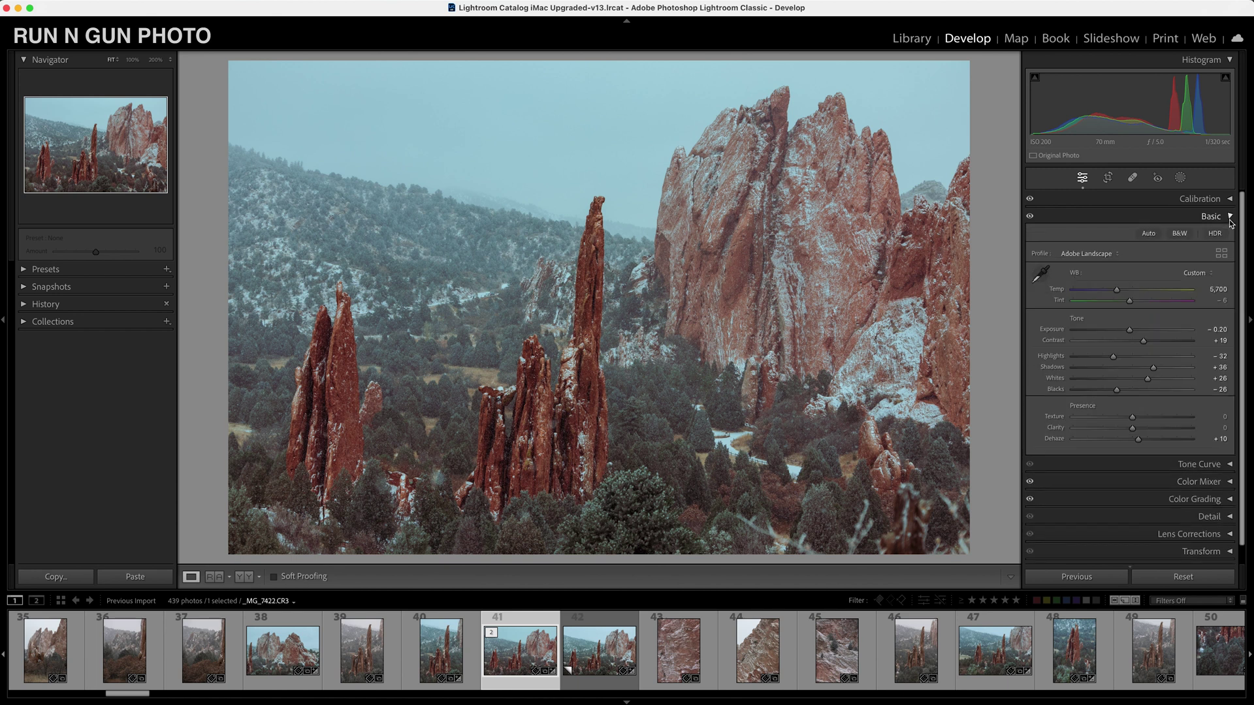
{"action": "left_click", "coordinate": [1117, 292]}
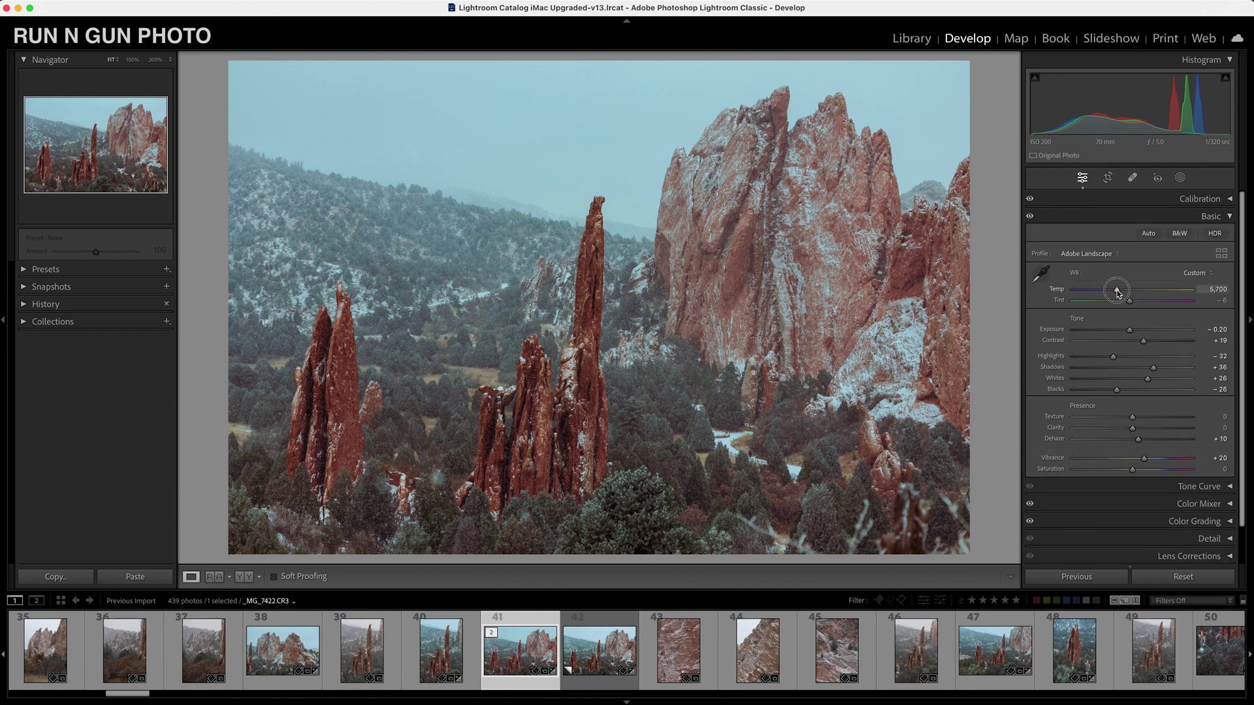
{"action": "left_click_drag", "start_coordinate": [1117, 292], "coordinate": [1117, 297]}
{"action": "left_click_drag", "start_coordinate": [1150, 342], "coordinate": [1151, 381]}
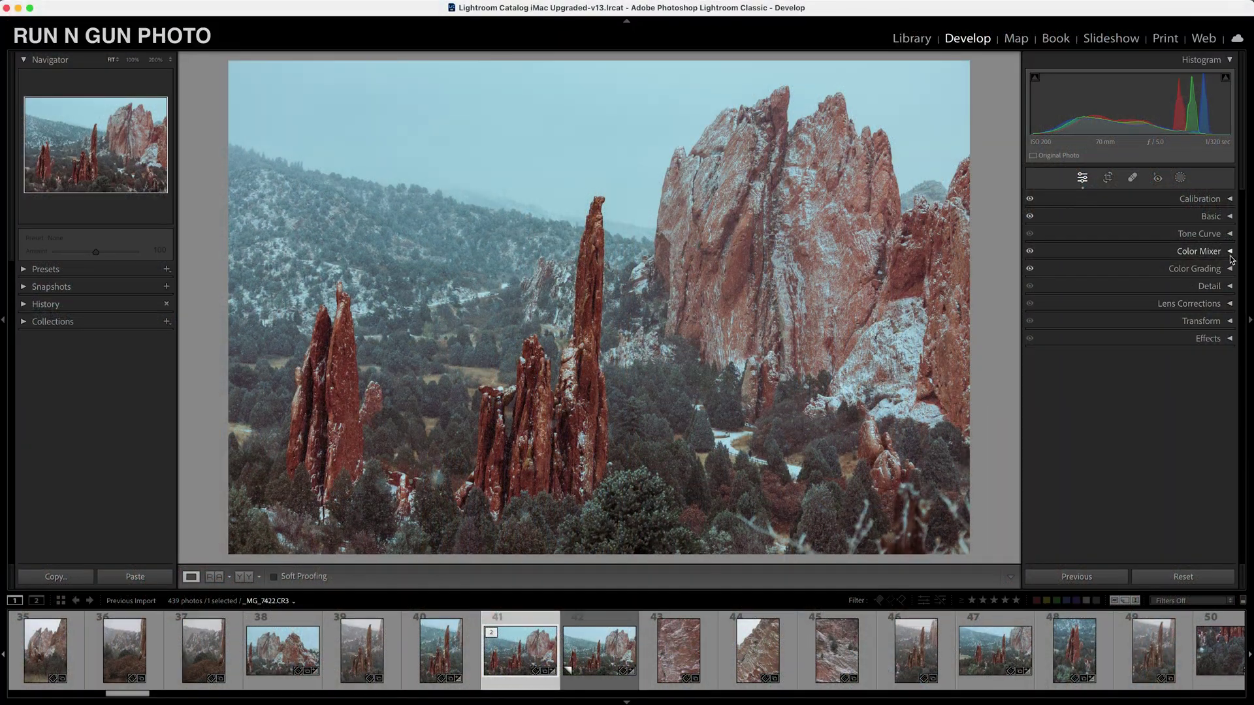
- Review the Color Mixer and Color Grading settings on the edited photo
{"action": "left_click", "coordinate": [1230, 254]}
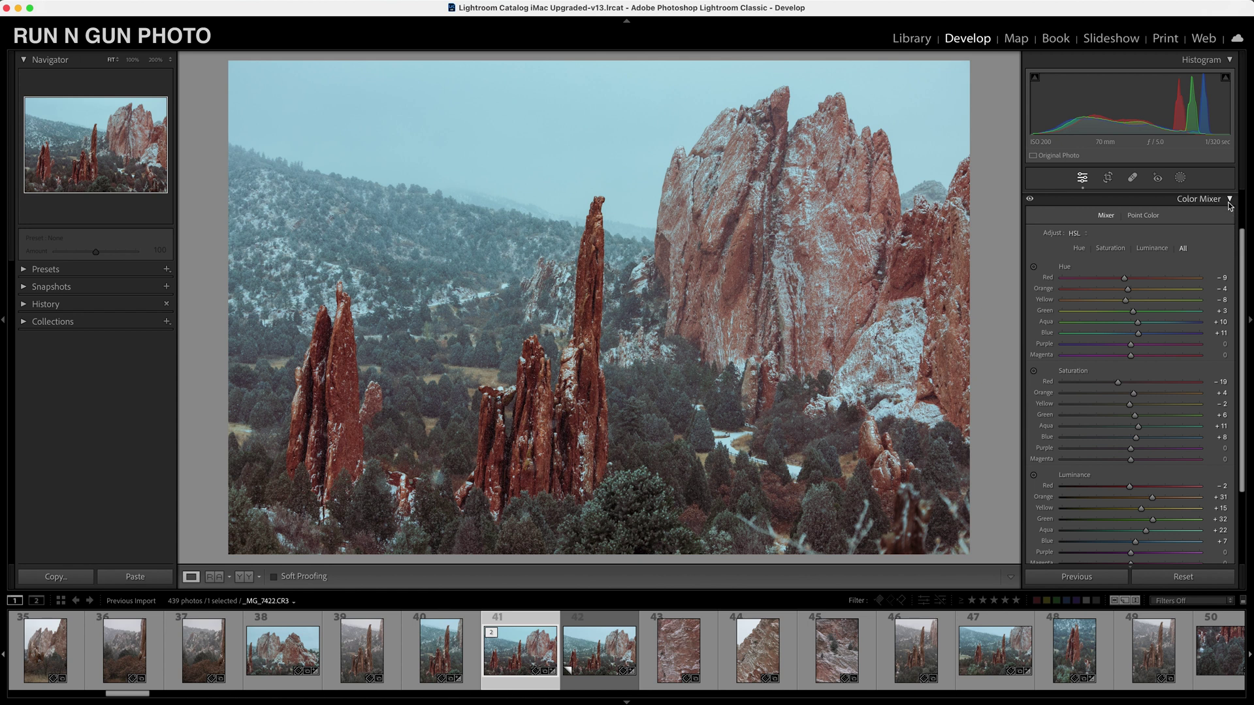
{"action": "left_click", "coordinate": [1230, 200]}
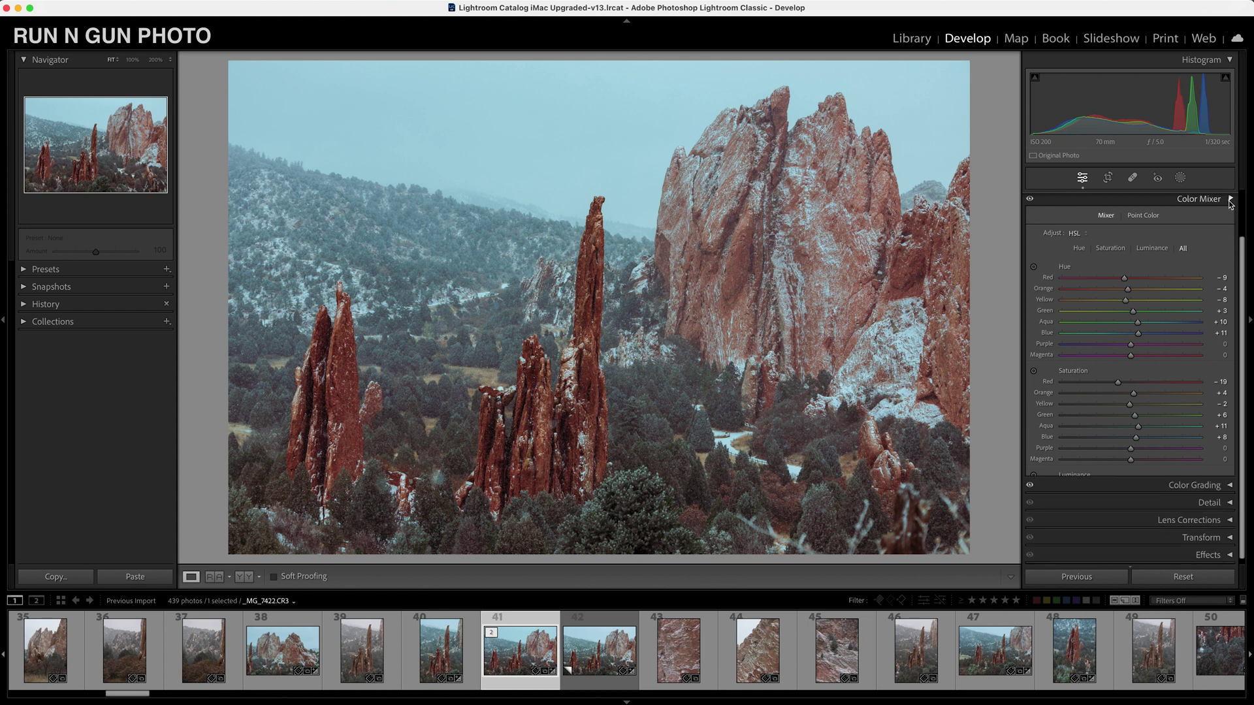
{"action": "left_click", "coordinate": [1232, 270]}
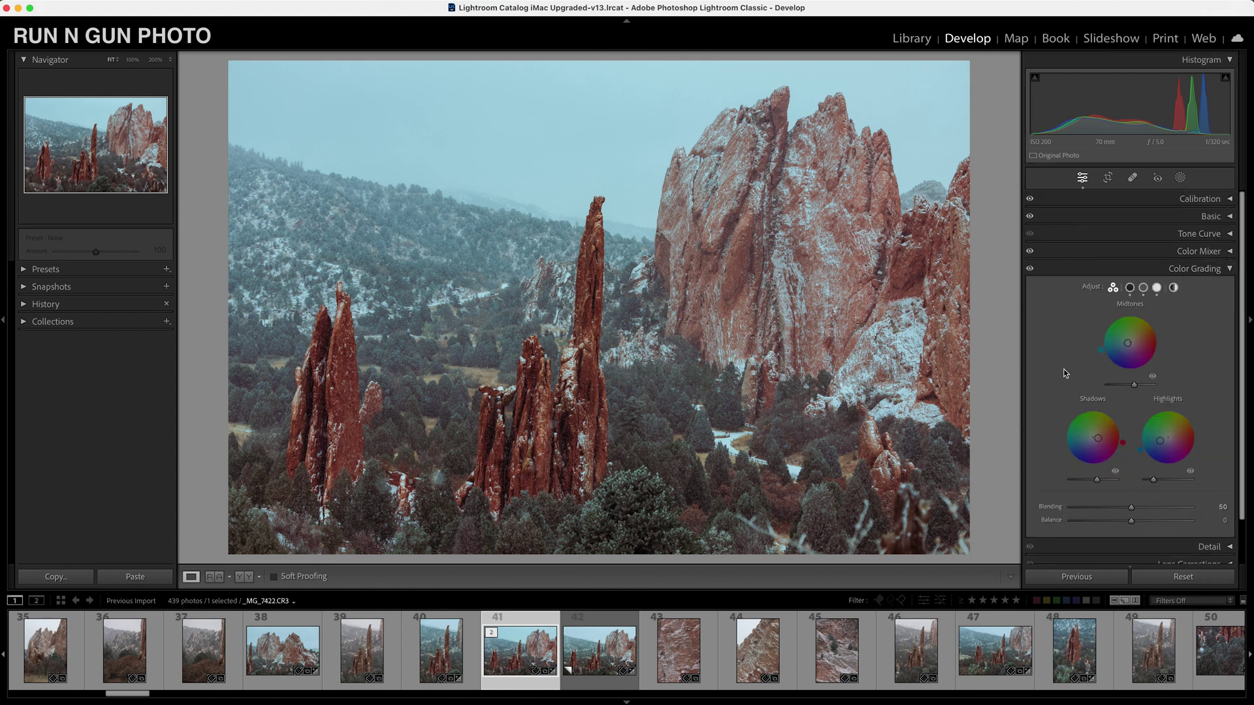
{"action": "left_click", "coordinate": [1231, 270]}
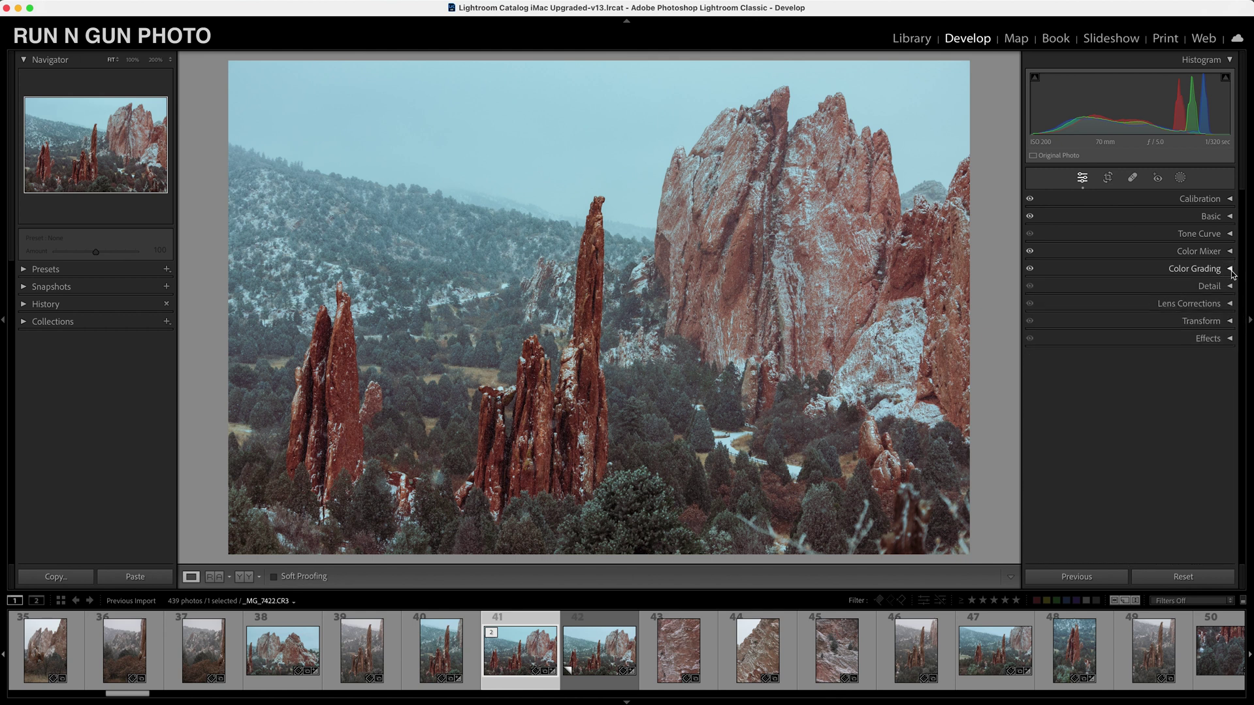